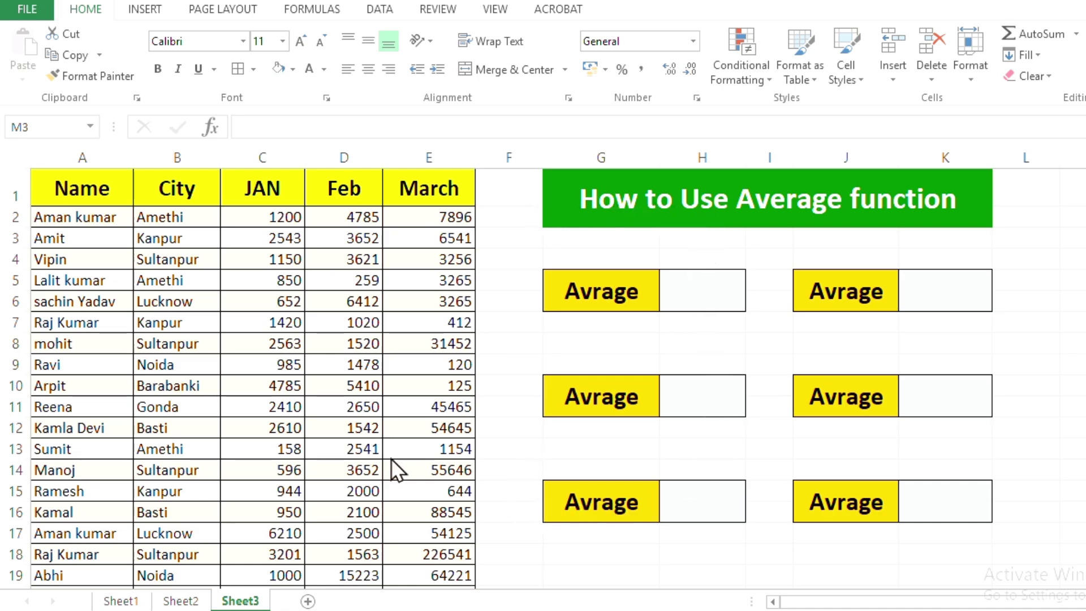
Review the Name, City, JAN, Feb and March columns of the data table, checking the values in row 2.
{"action": "scroll", "coordinate": [396, 466], "scroll_direction": "down", "scroll_amount": 3}
{"action": "scroll", "coordinate": [379, 452], "scroll_direction": "up", "scroll_amount": 3}
{"action": "scroll", "coordinate": [398, 380], "scroll_direction": "down", "scroll_amount": 2}
{"action": "scroll", "coordinate": [397, 371], "scroll_direction": "up", "scroll_amount": 2}
{"action": "left_click", "coordinate": [288, 213]}
{"action": "left_click", "coordinate": [372, 221]}
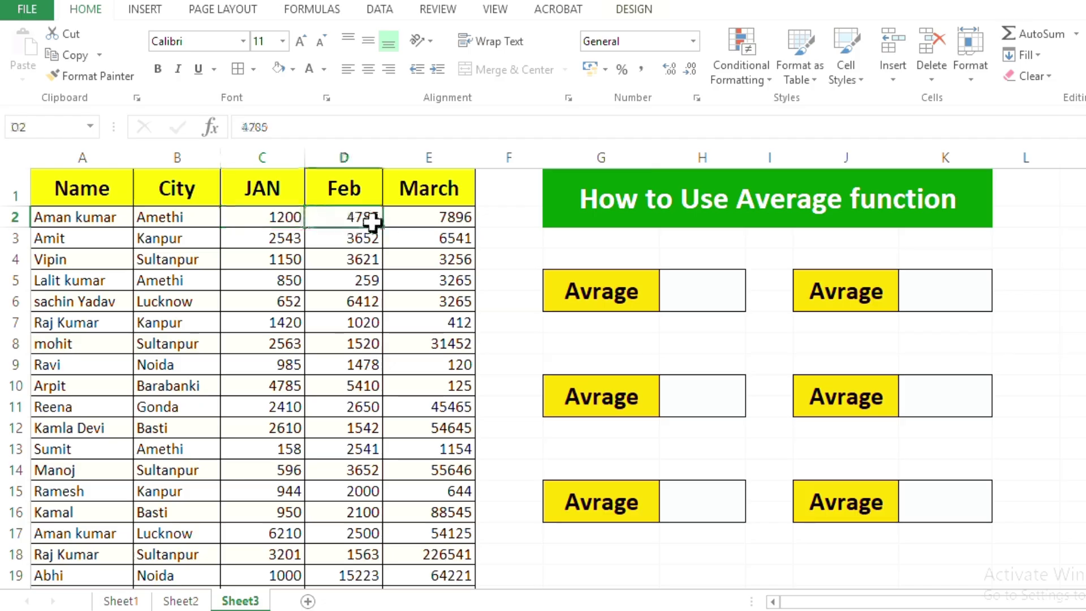
{"action": "left_click", "coordinate": [393, 216]}
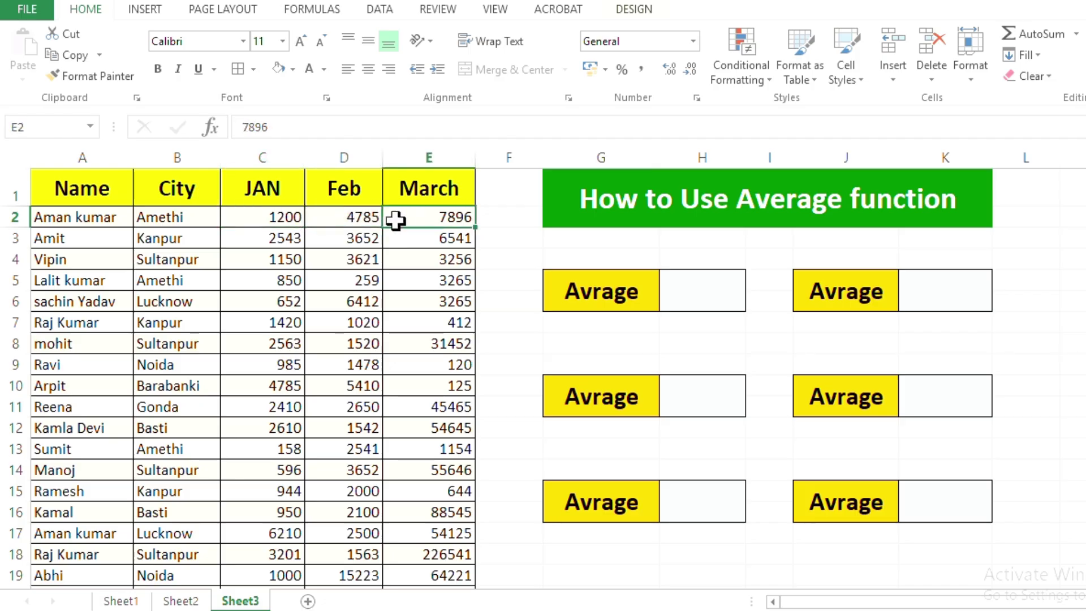
{"action": "left_click", "coordinate": [117, 221]}
{"action": "left_click", "coordinate": [151, 217]}
{"action": "left_click", "coordinate": [251, 216]}
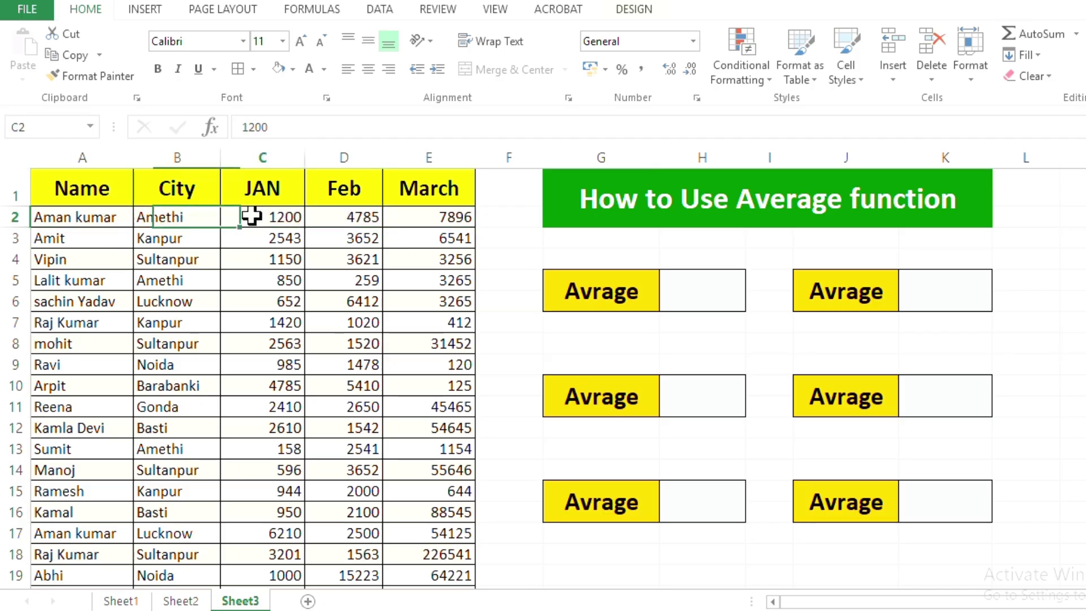
{"action": "left_click", "coordinate": [359, 214]}
{"action": "left_click", "coordinate": [412, 214]}
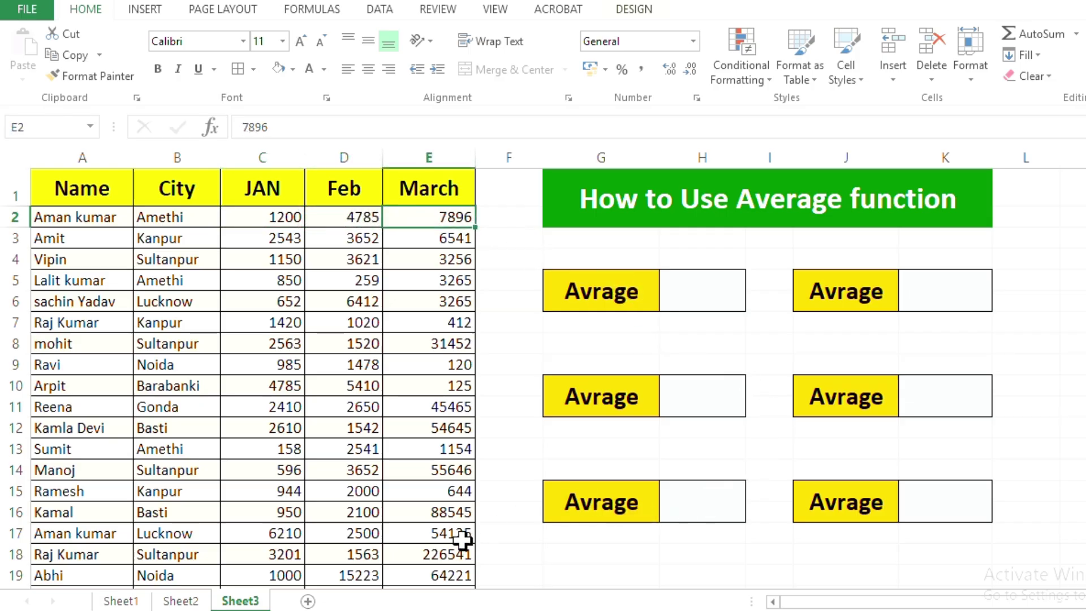
{"action": "scroll", "coordinate": [463, 539], "scroll_direction": "up", "scroll_amount": 1}
{"action": "scroll", "coordinate": [463, 538], "scroll_direction": "up", "scroll_amount": 1}
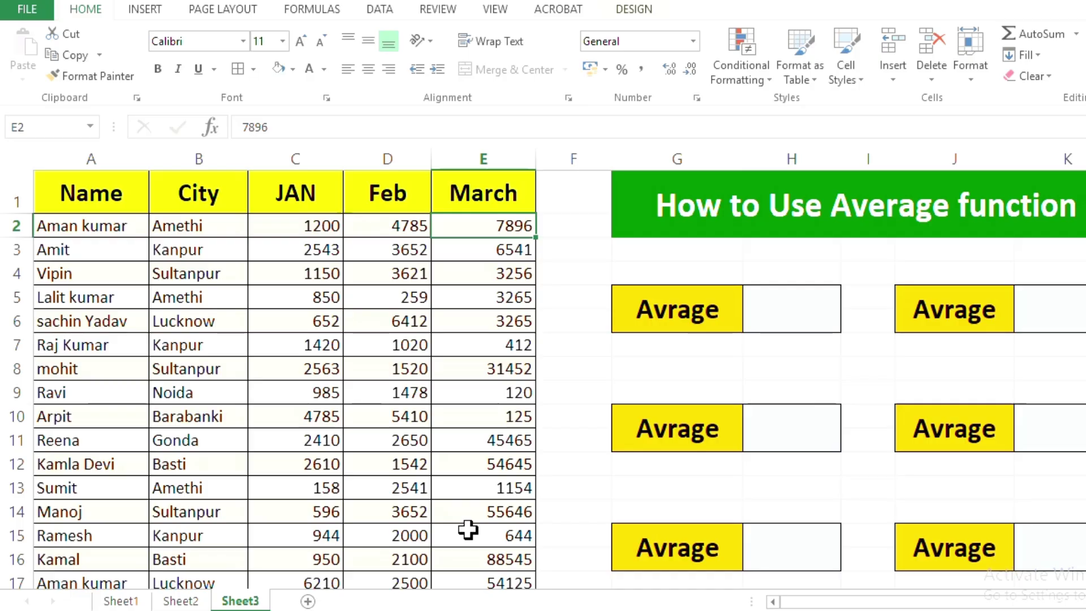
{"action": "scroll", "coordinate": [468, 530], "scroll_direction": "up", "scroll_amount": 1}
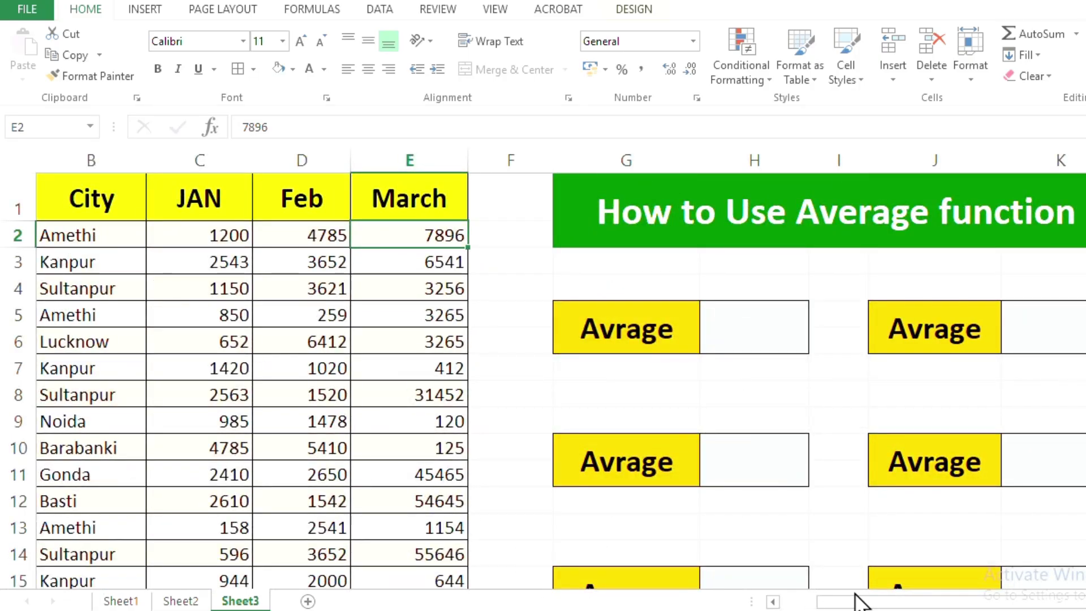
{"action": "left_click_drag", "start_coordinate": [857, 601], "coordinate": [794, 601]}
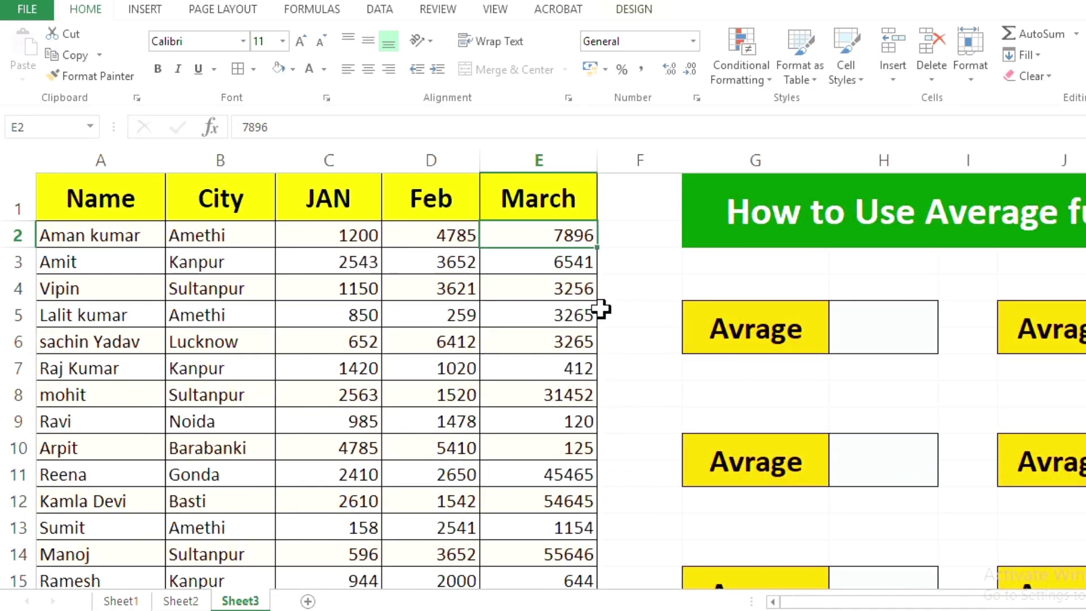
Open the Insert Function dialog for cell H5, beside the first Avrage label.
{"action": "left_click", "coordinate": [875, 334]}
{"action": "left_click", "coordinate": [890, 364]}
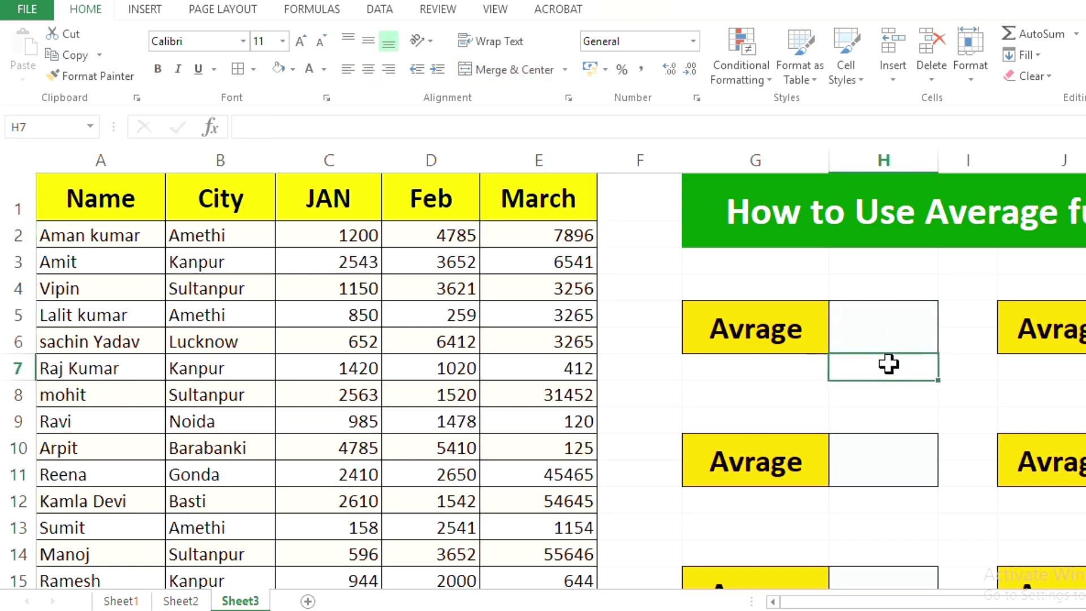
{"action": "left_click", "coordinate": [852, 340]}
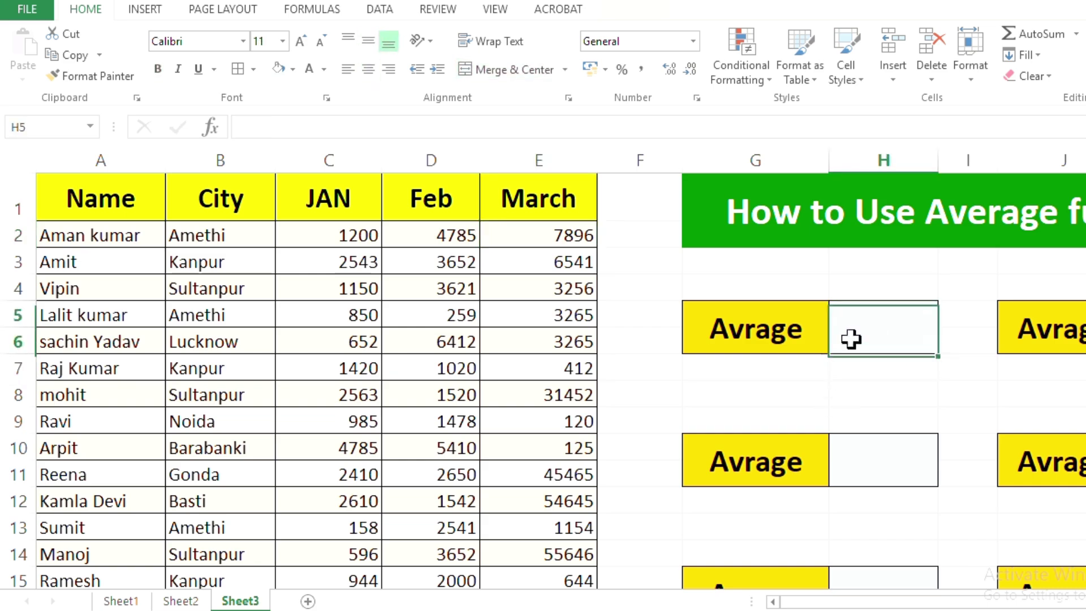
{"action": "left_click", "coordinate": [299, 11]}
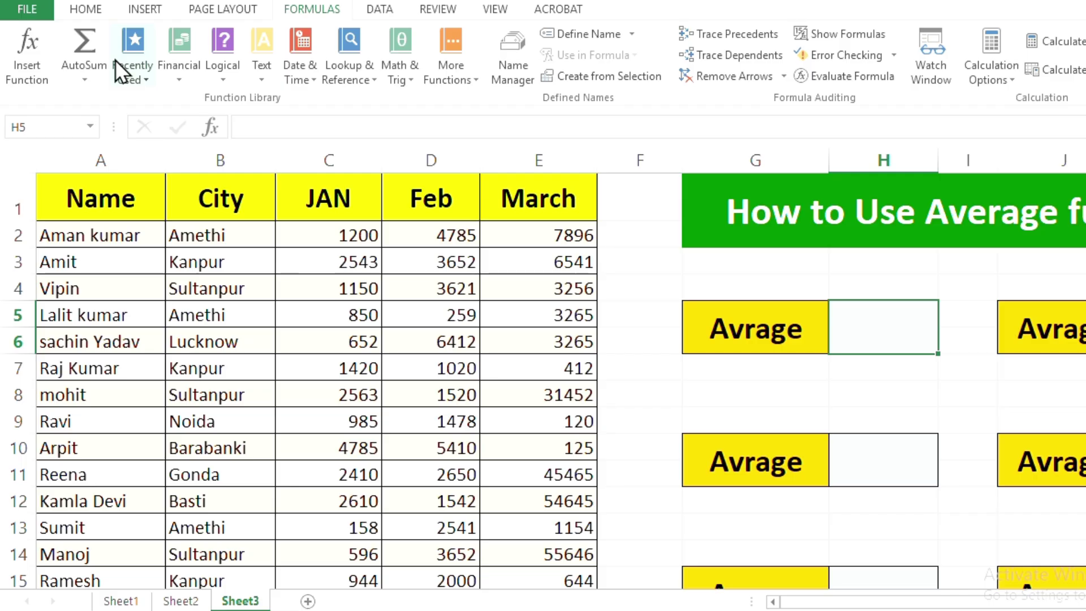
{"action": "left_click", "coordinate": [27, 57]}
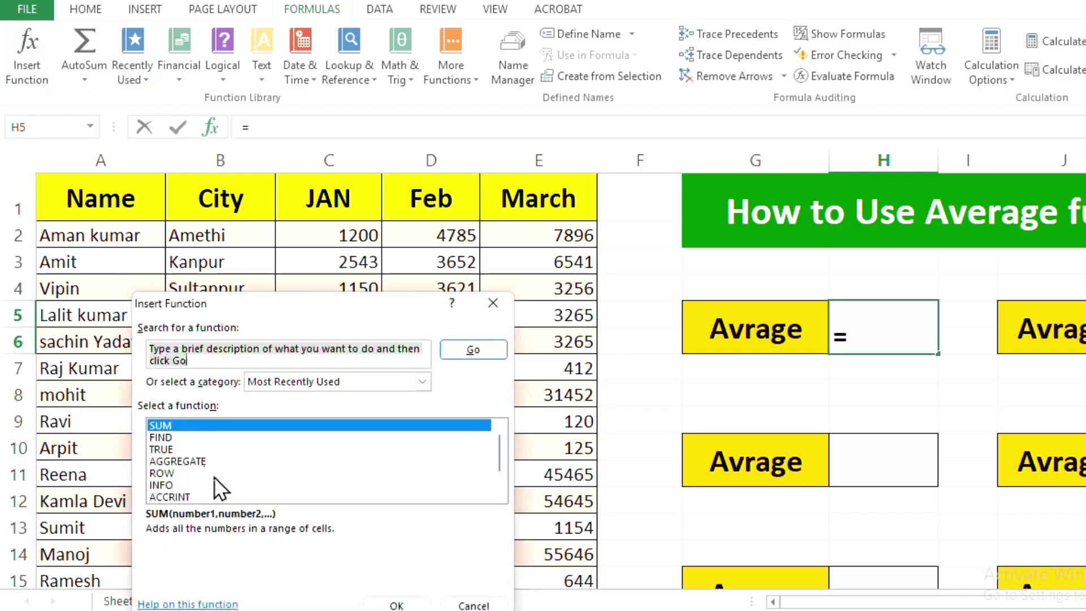
{"action": "scroll", "coordinate": [218, 486], "scroll_direction": "down", "scroll_amount": 1}
{"action": "scroll", "coordinate": [220, 493], "scroll_direction": "up", "scroll_amount": 1}
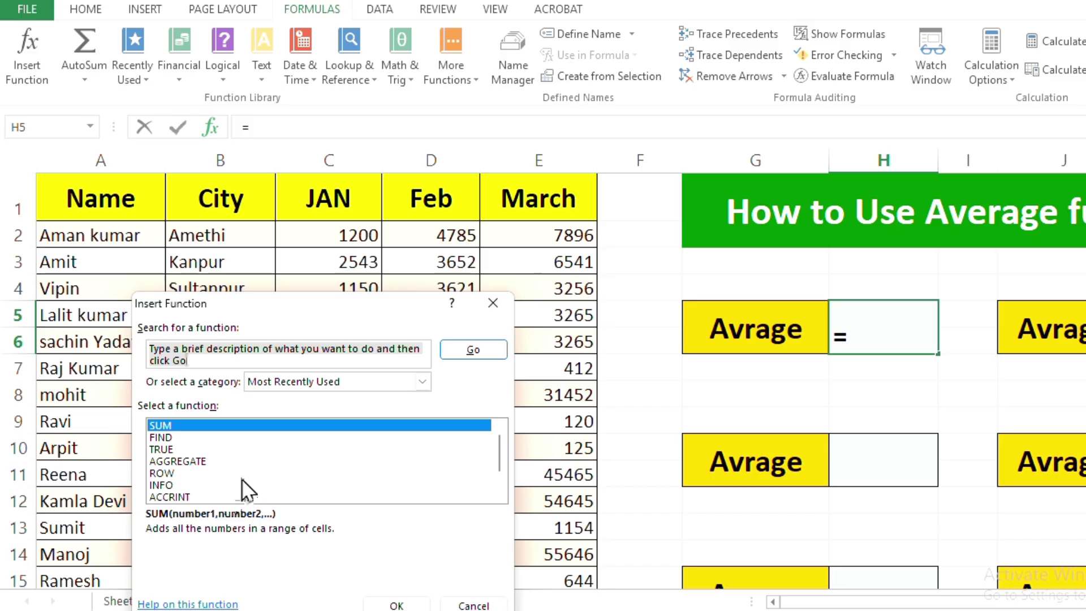
Browse the functions in the All category and return to the Most Recently Used category.
{"action": "left_click", "coordinate": [425, 385]}
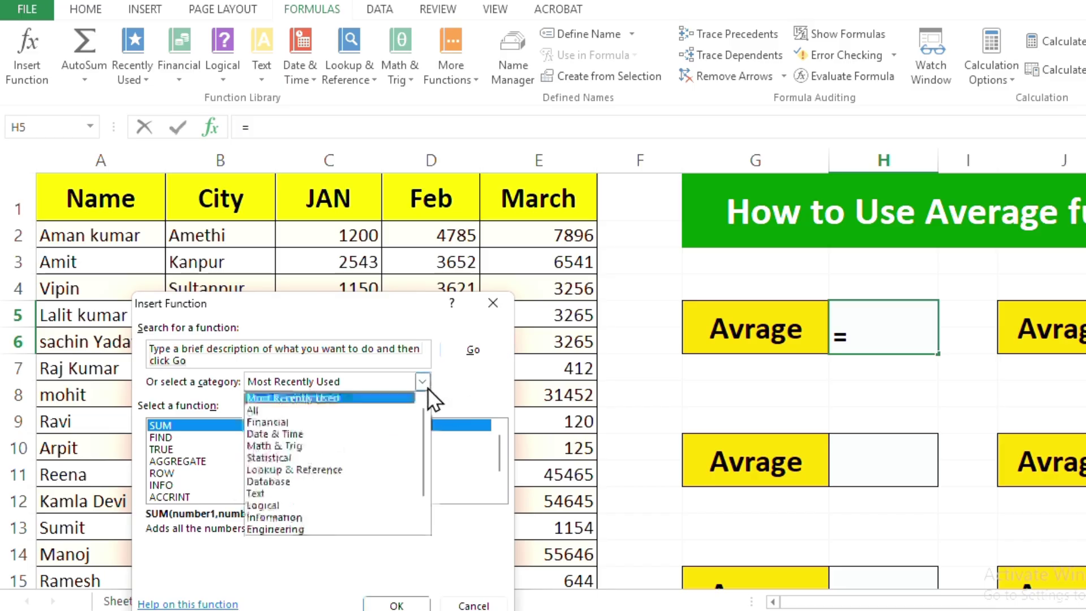
{"action": "left_click", "coordinate": [266, 410]}
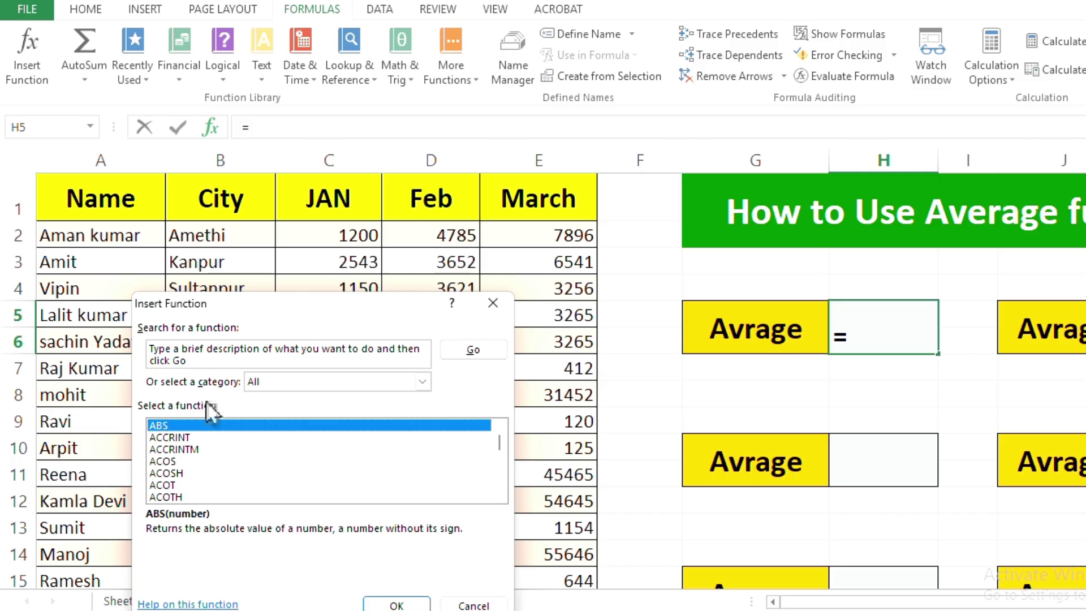
{"action": "scroll", "coordinate": [268, 446], "scroll_direction": "down", "scroll_amount": 14}
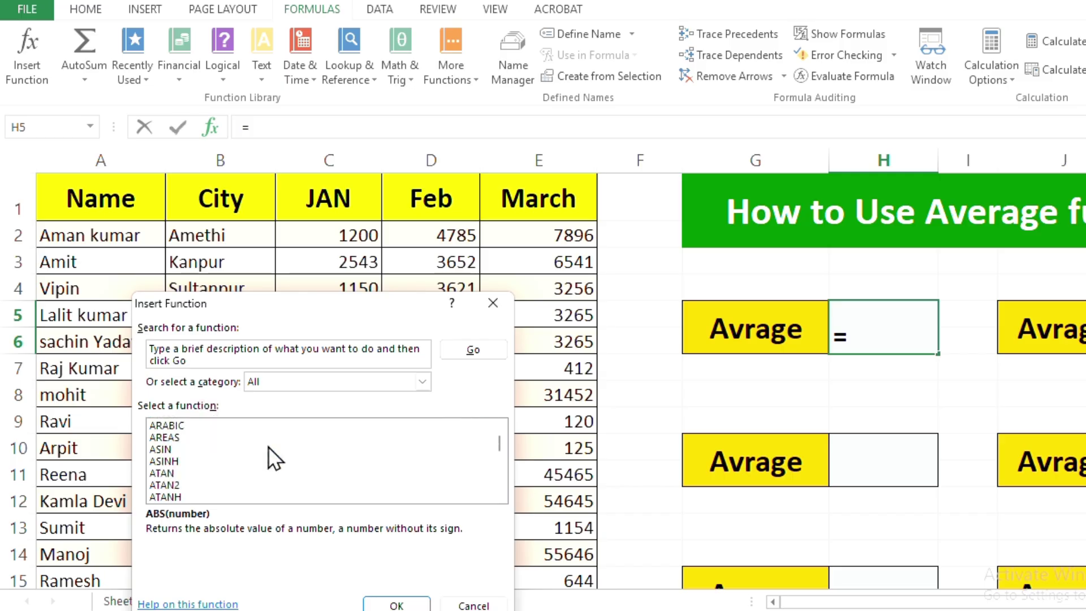
{"action": "scroll", "coordinate": [274, 444], "scroll_direction": "down", "scroll_amount": 3}
{"action": "scroll", "coordinate": [310, 424], "scroll_direction": "up", "scroll_amount": 3}
{"action": "left_click", "coordinate": [422, 381]}
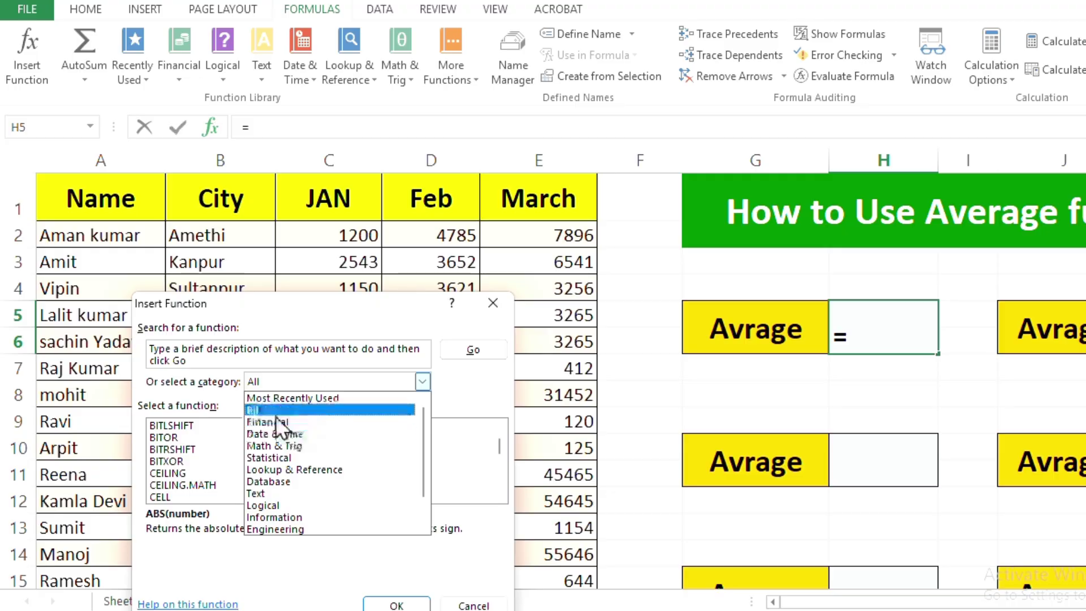
{"action": "left_click", "coordinate": [273, 399]}
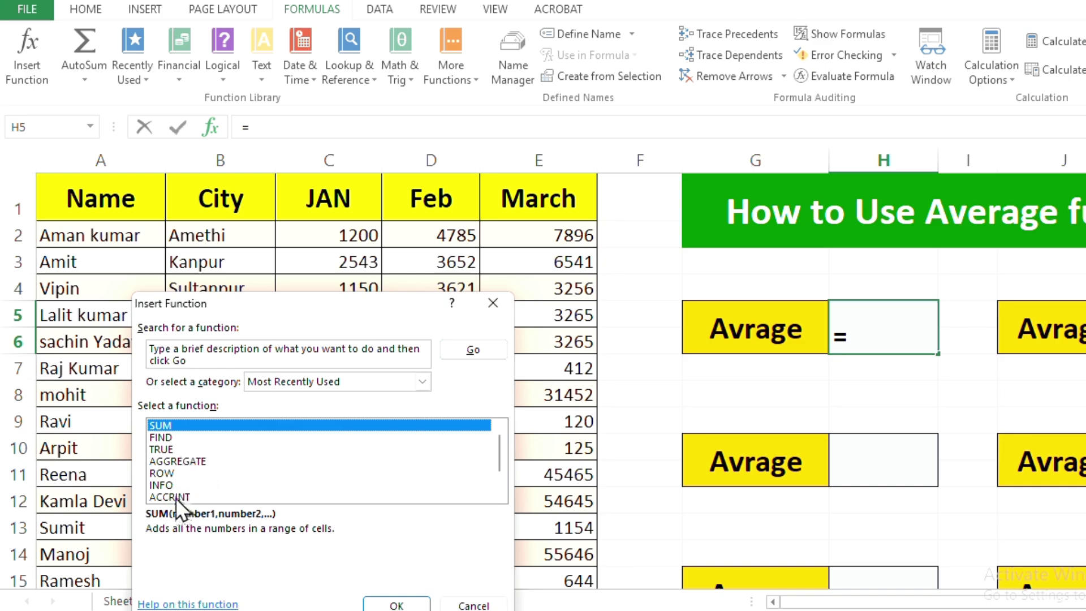
Choose the AVERAGE function from the Most Recently Used functions for cell H5.
{"action": "scroll", "coordinate": [180, 485], "scroll_direction": "down", "scroll_amount": 1}
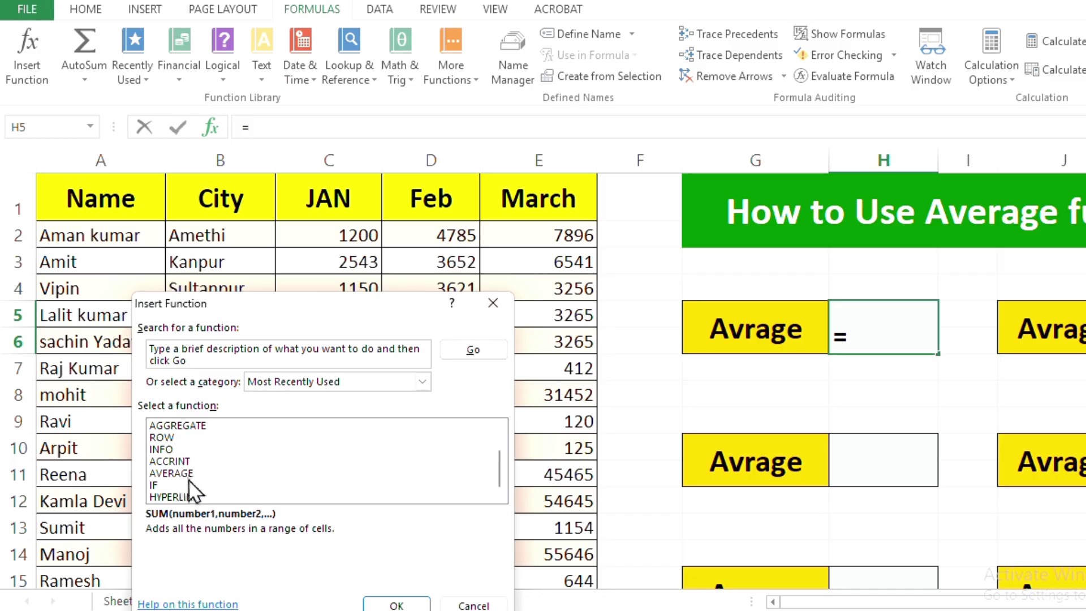
{"action": "left_click", "coordinate": [189, 478]}
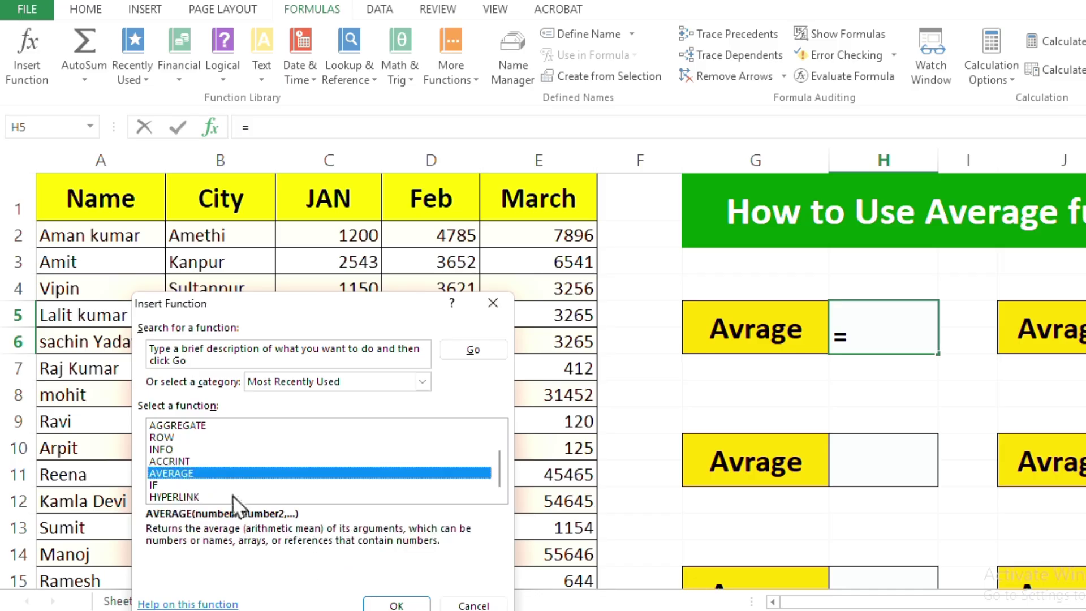
{"action": "left_click", "coordinate": [399, 603]}
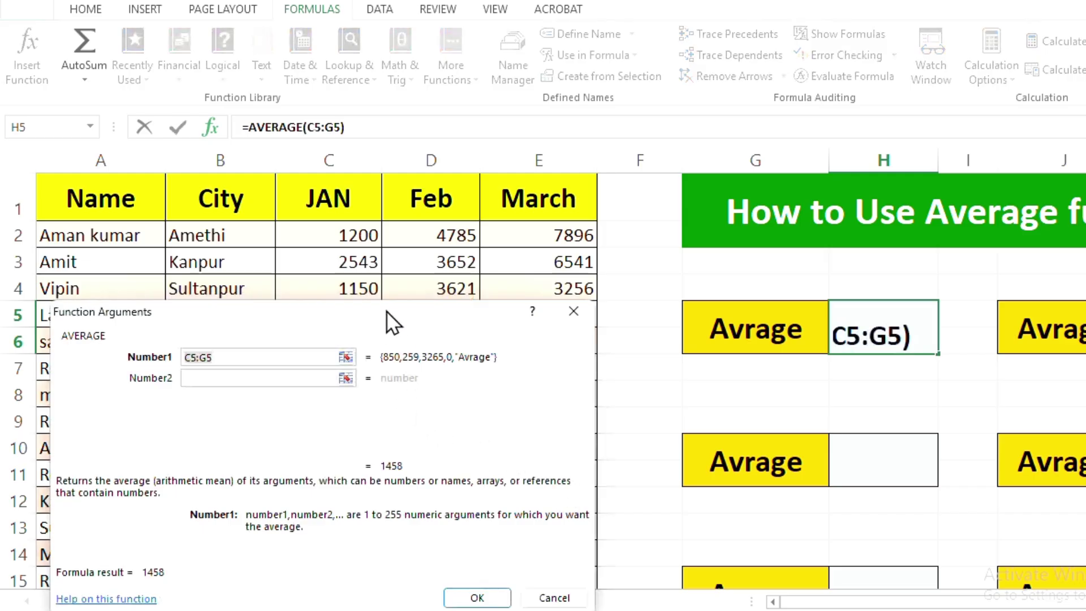
Replace the suggested range with the AVERAGE arguments 62, 251, 482 and 362, and confirm the formula in H5.
{"action": "left_click_drag", "start_coordinate": [385, 310], "coordinate": [387, 289]}
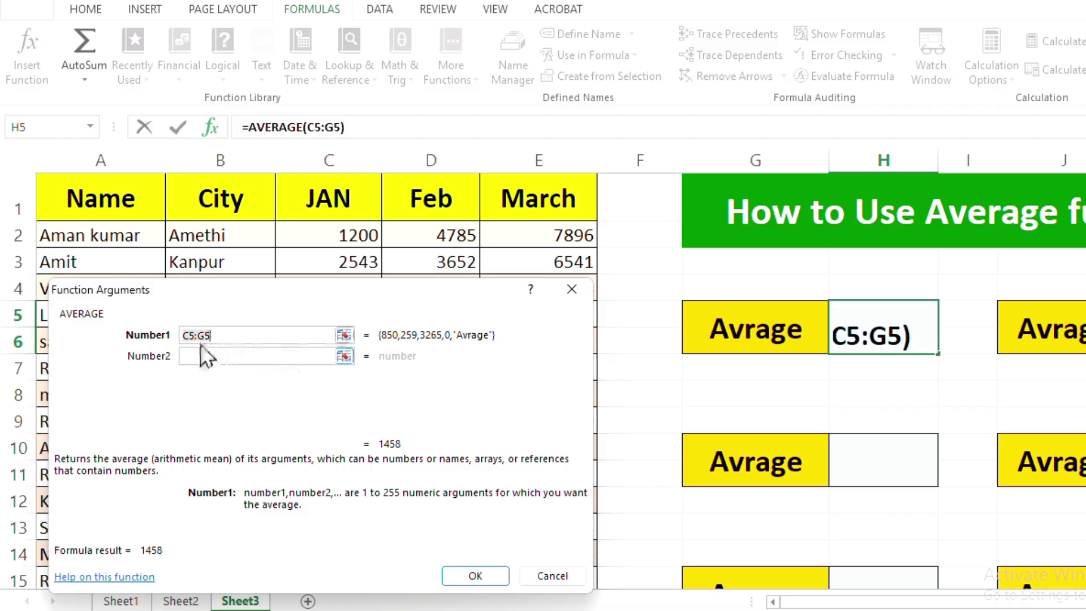
{"action": "left_click", "coordinate": [222, 338]}
{"action": "key", "text": "BackSpace"}
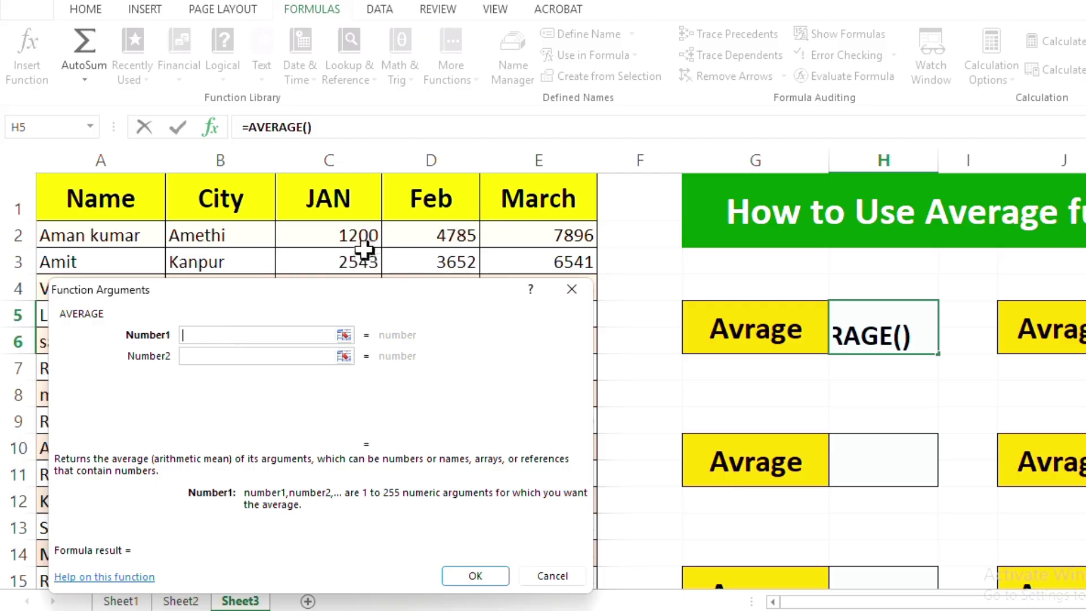
{"action": "type", "text": "62"}
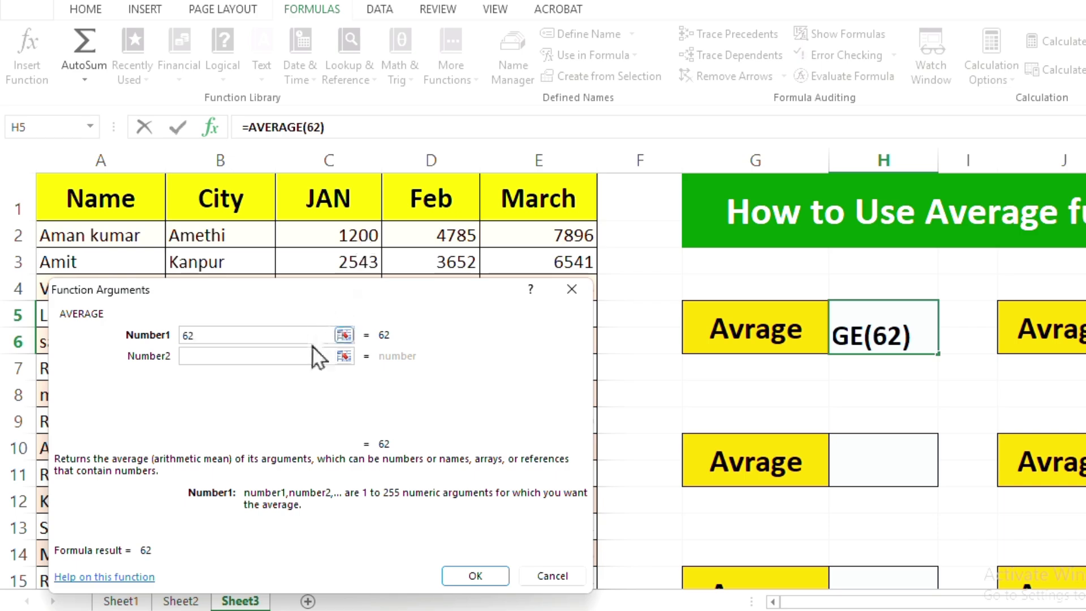
{"action": "left_click", "coordinate": [286, 356]}
{"action": "type", "text": "251"}
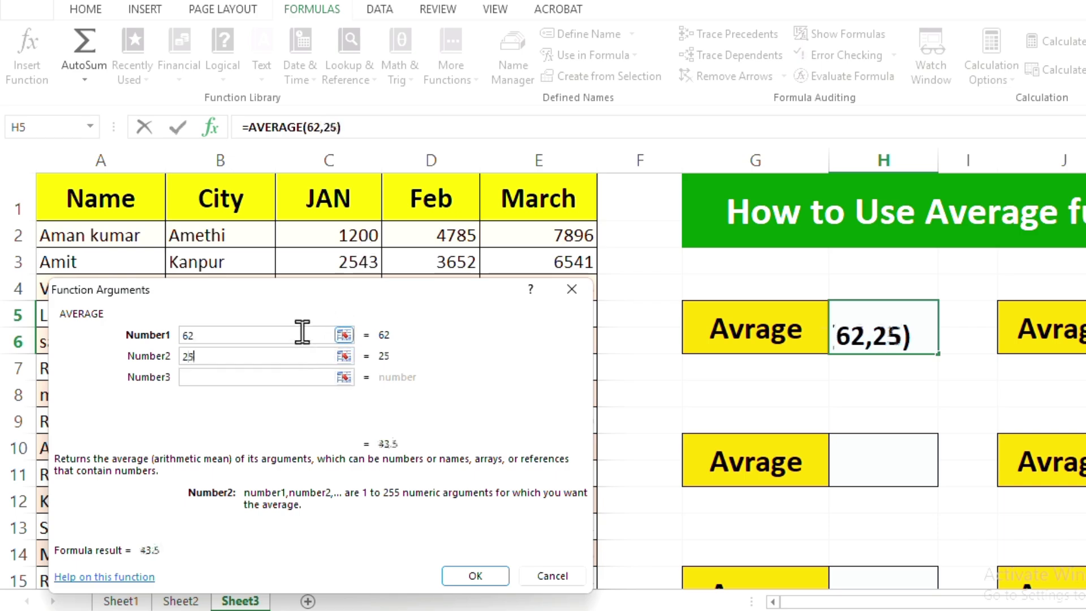
{"action": "left_click", "coordinate": [205, 375]}
{"action": "type", "text": "48"}
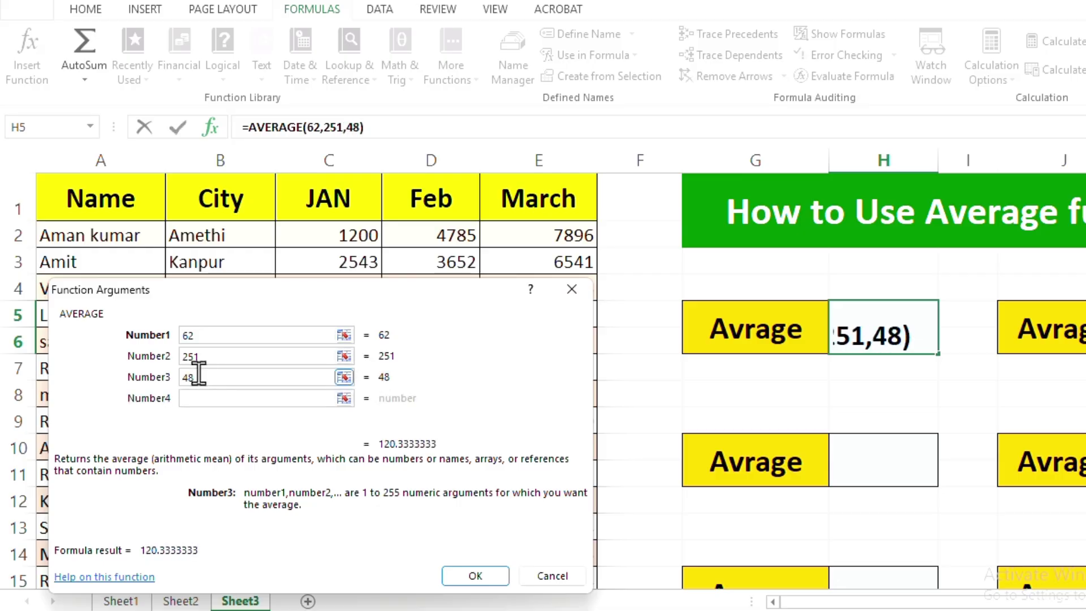
{"action": "type", "text": "2"}
{"action": "left_click", "coordinate": [315, 397]}
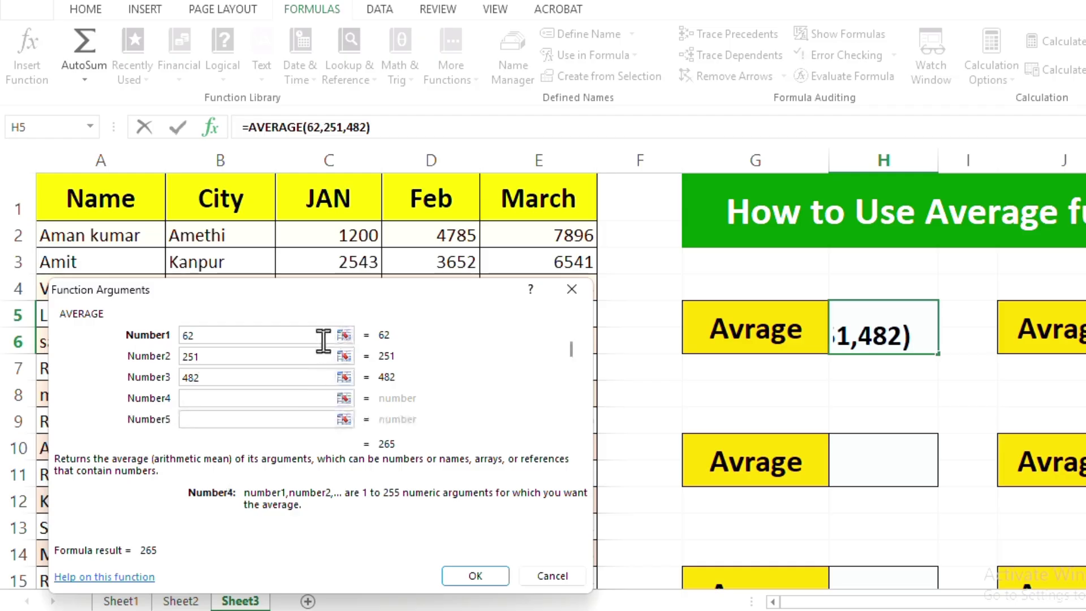
{"action": "type", "text": "362"}
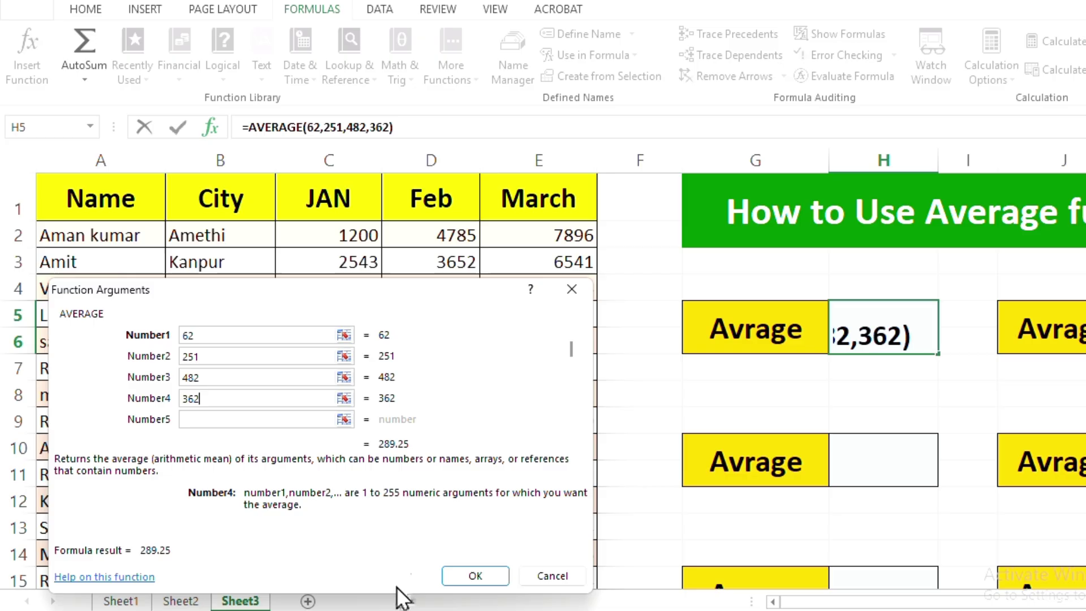
{"action": "left_click", "coordinate": [475, 576]}
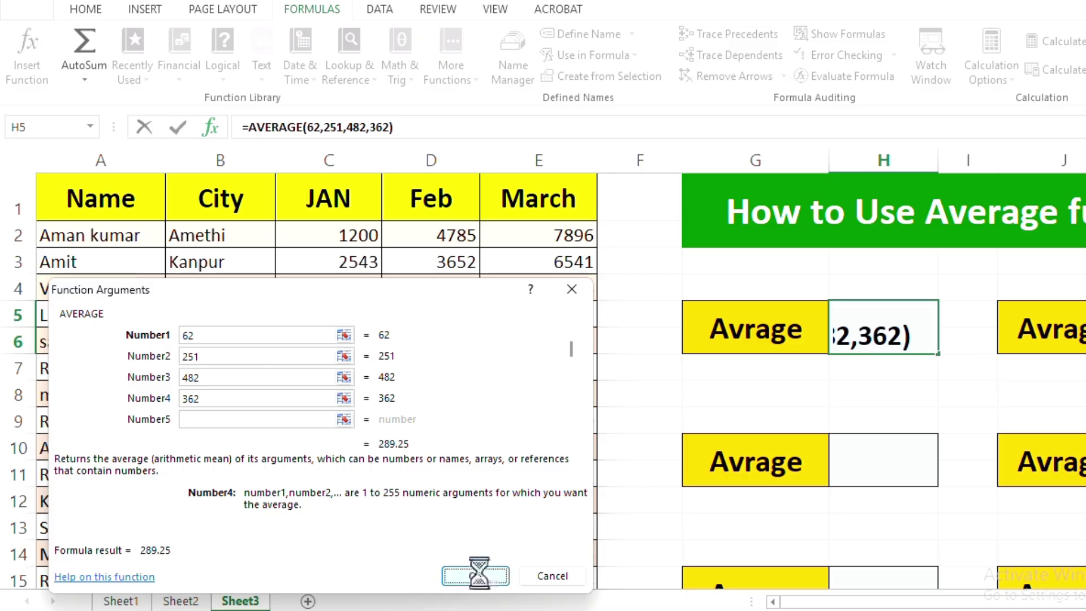
{"action": "left_click", "coordinate": [896, 368]}
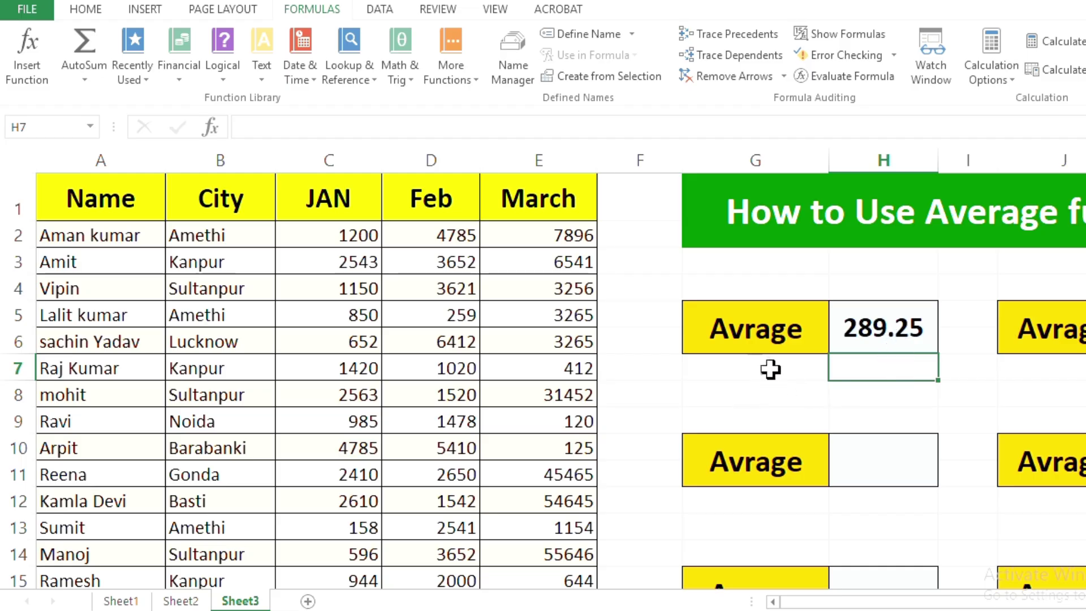
Insert the AVERAGE function into cell H10, beside the second Avrage label in column G.
{"action": "left_click", "coordinate": [879, 460]}
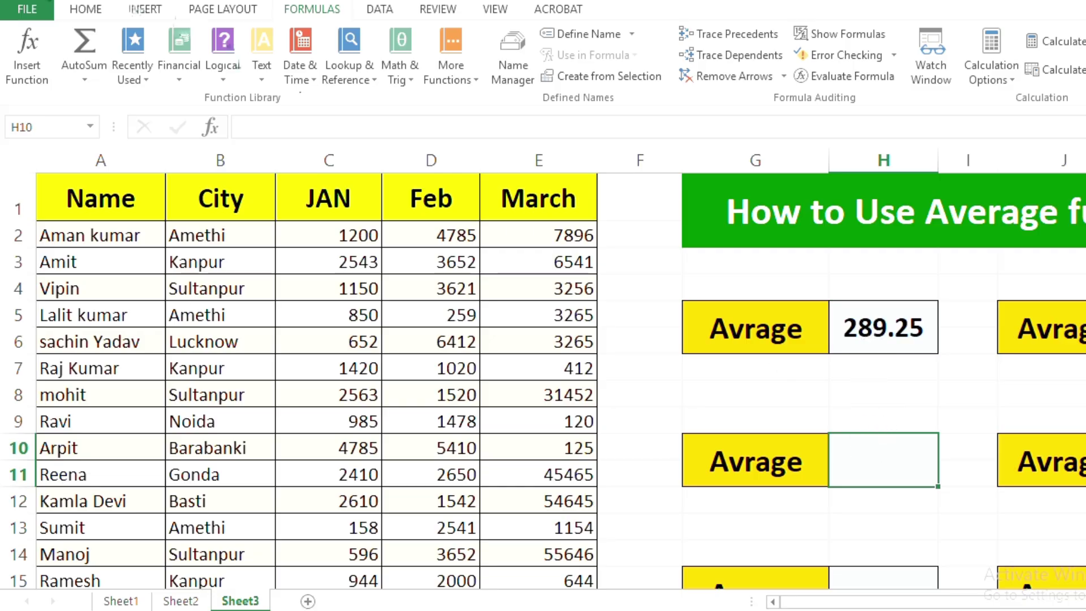
{"action": "left_click", "coordinate": [27, 56]}
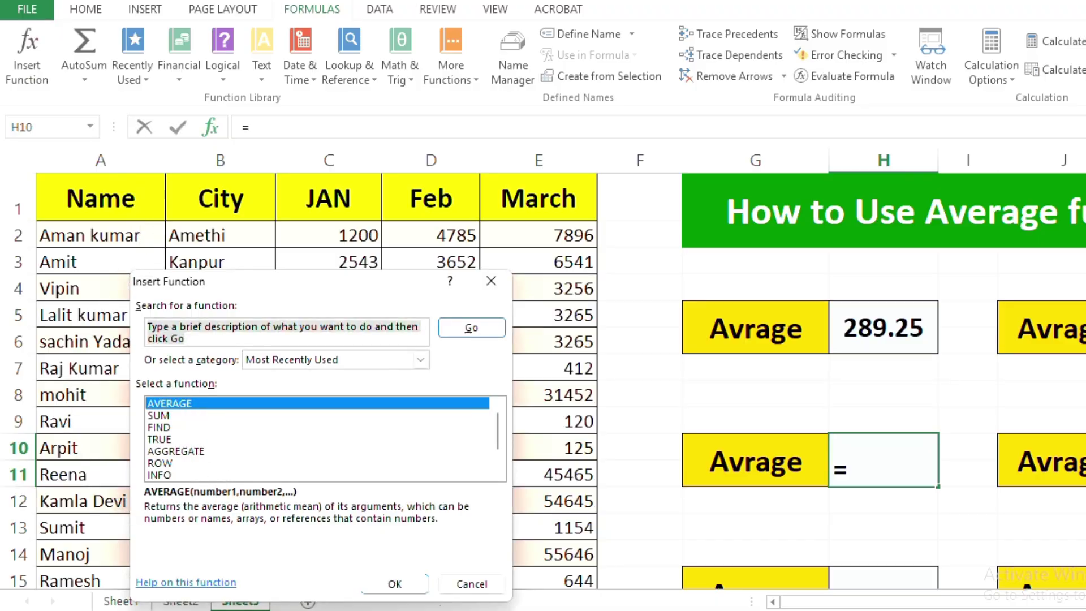
{"action": "left_click", "coordinate": [421, 587]}
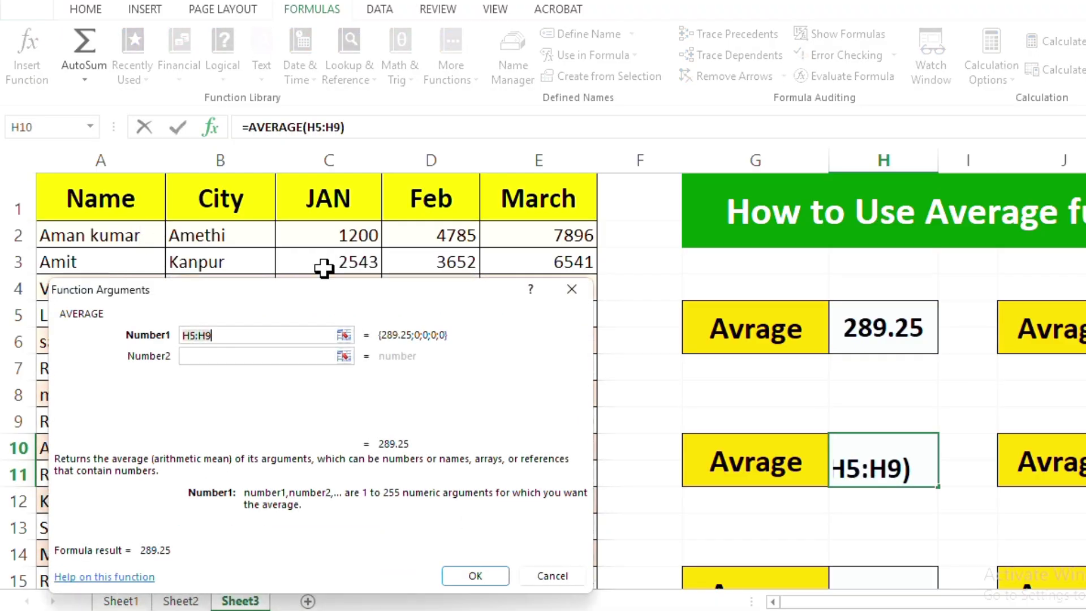
Replace the suggested range in H10 with C2, D2 and E2 as separate AVERAGE arguments, confirm, and review the formula in the cell.
{"action": "left_click_drag", "start_coordinate": [331, 294], "coordinate": [331, 318]}
{"action": "key", "text": "BackSpace"}
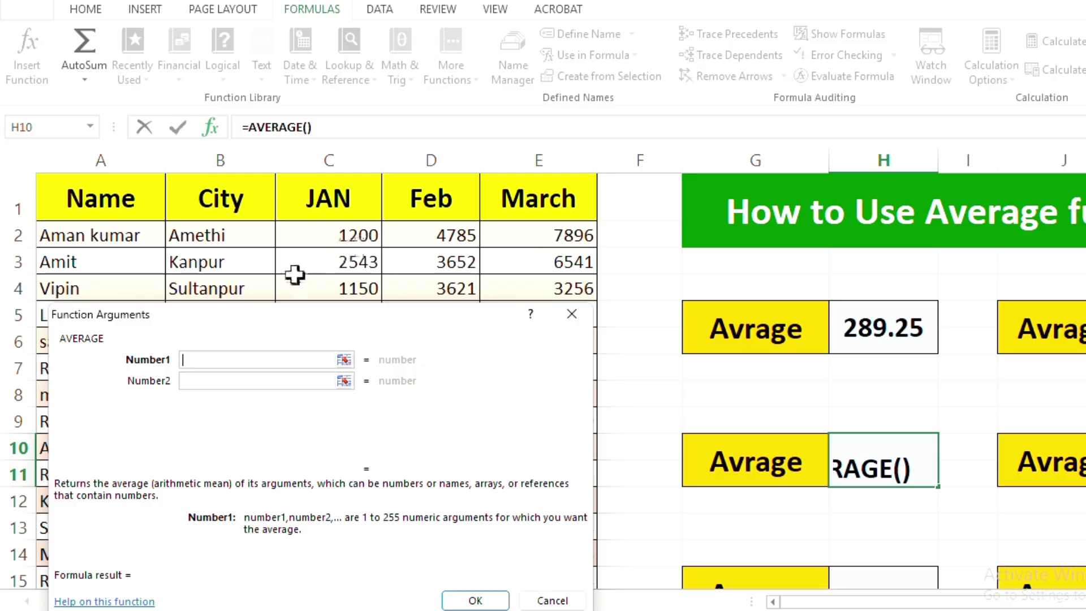
{"action": "left_click", "coordinate": [356, 240]}
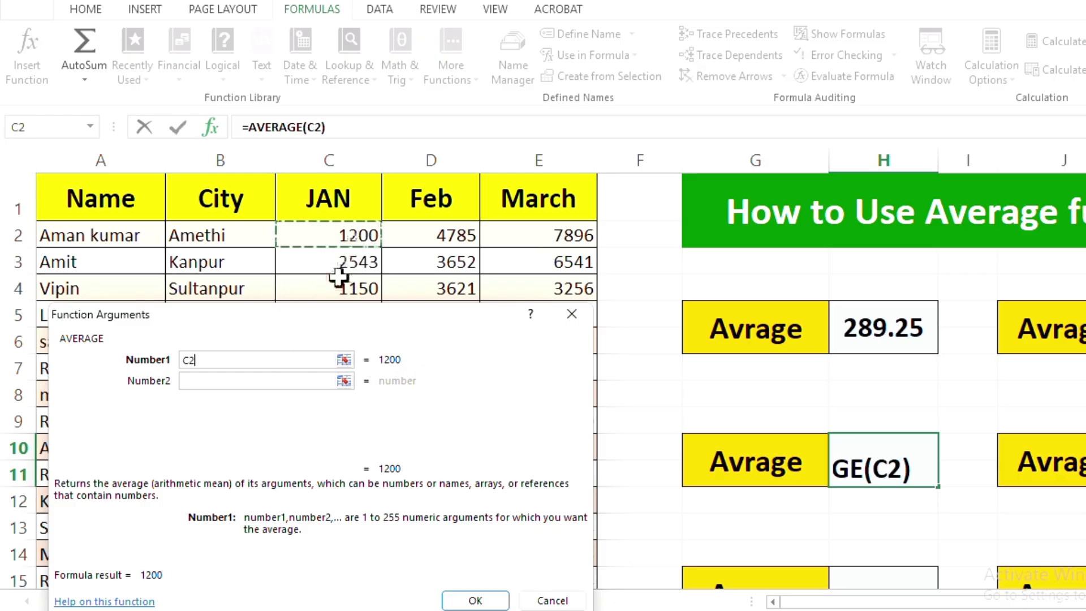
{"action": "left_click", "coordinate": [273, 380]}
{"action": "left_click", "coordinate": [447, 244]}
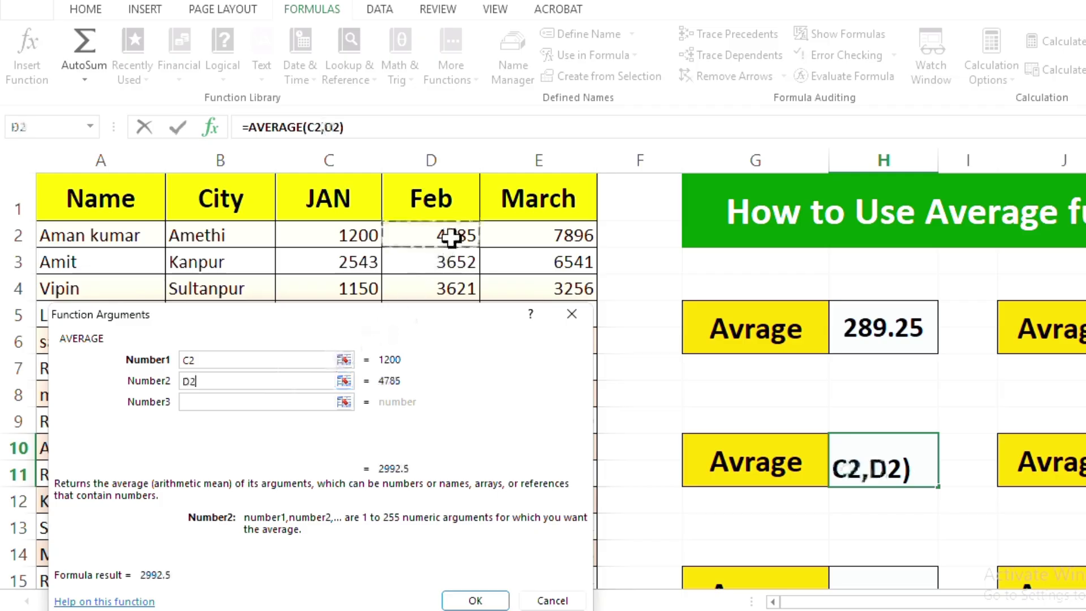
{"action": "left_click", "coordinate": [302, 402]}
{"action": "left_click", "coordinate": [542, 238]}
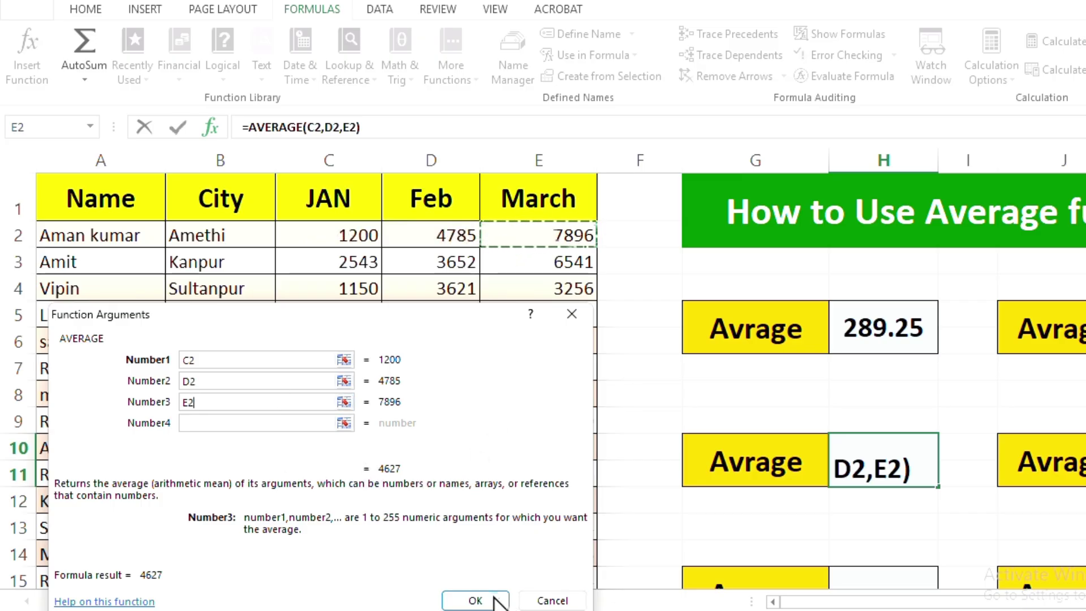
{"action": "left_click", "coordinate": [474, 600]}
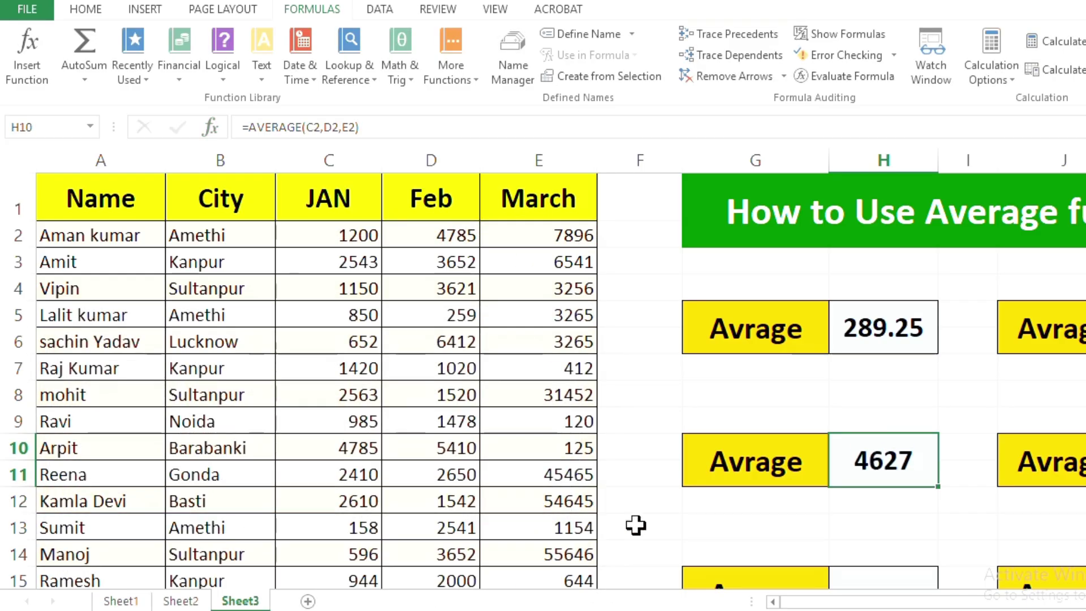
{"action": "double_click", "coordinate": [880, 461]}
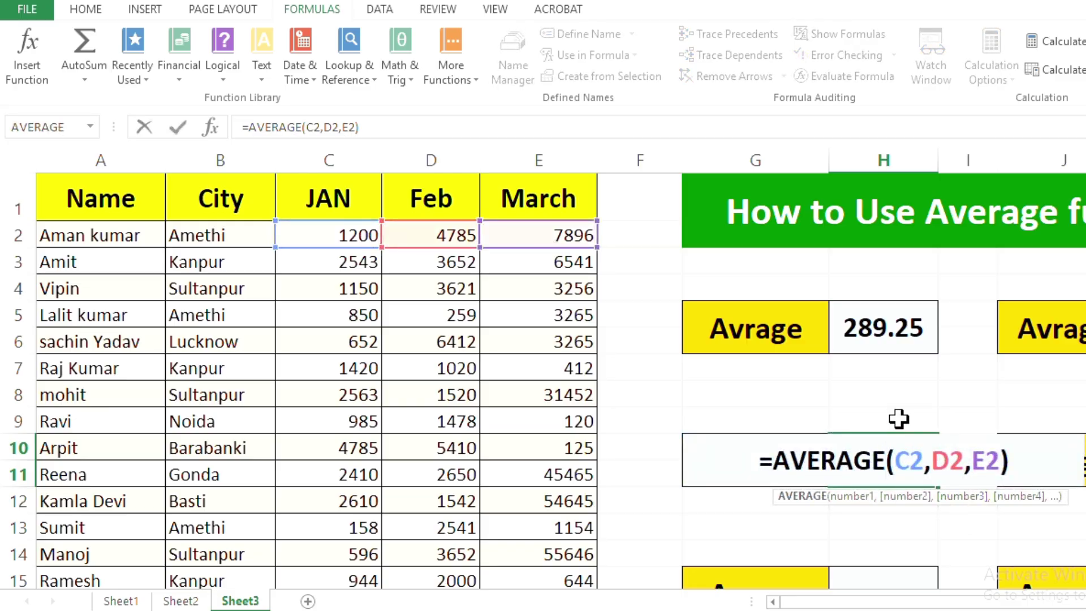
{"action": "key", "text": "Return"}
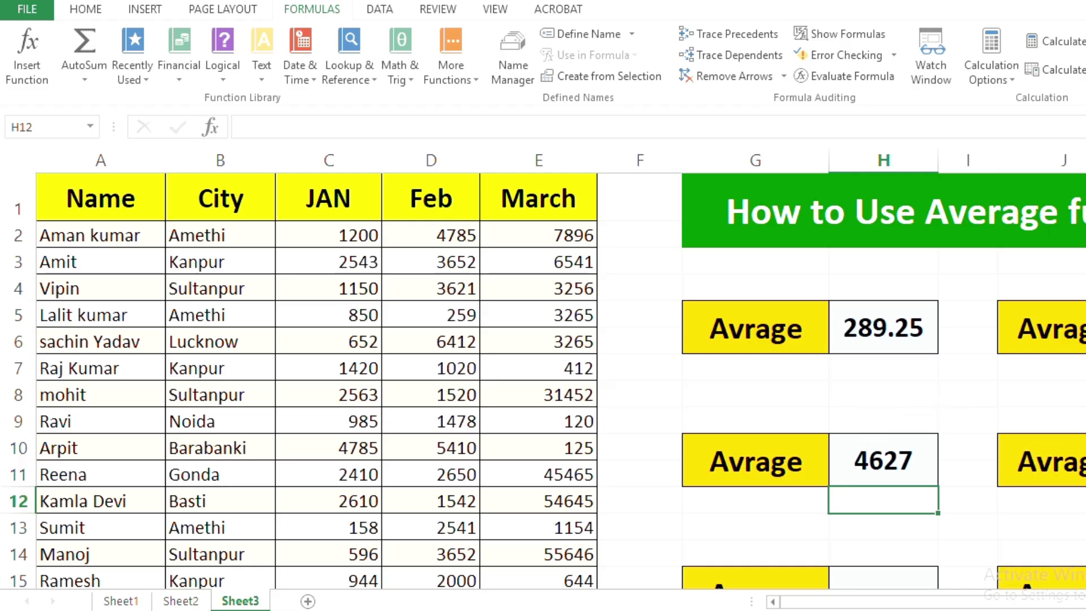
Select cell H15 beside the third Avrage label in column G.
{"action": "scroll", "coordinate": [542, 381], "scroll_direction": "down", "scroll_amount": 1}
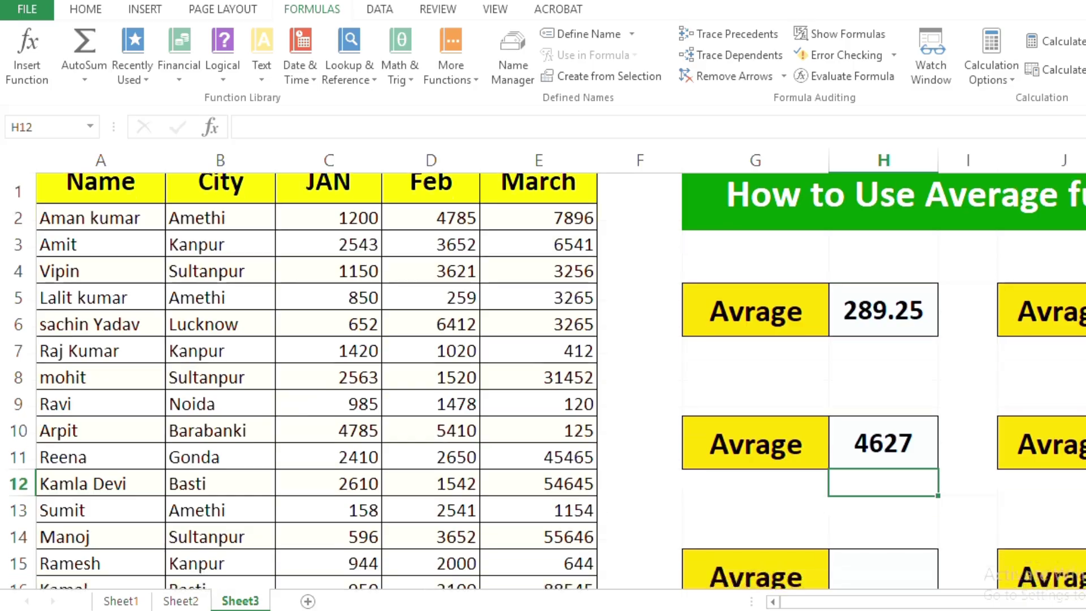
{"action": "scroll", "coordinate": [543, 381], "scroll_direction": "down", "scroll_amount": 1}
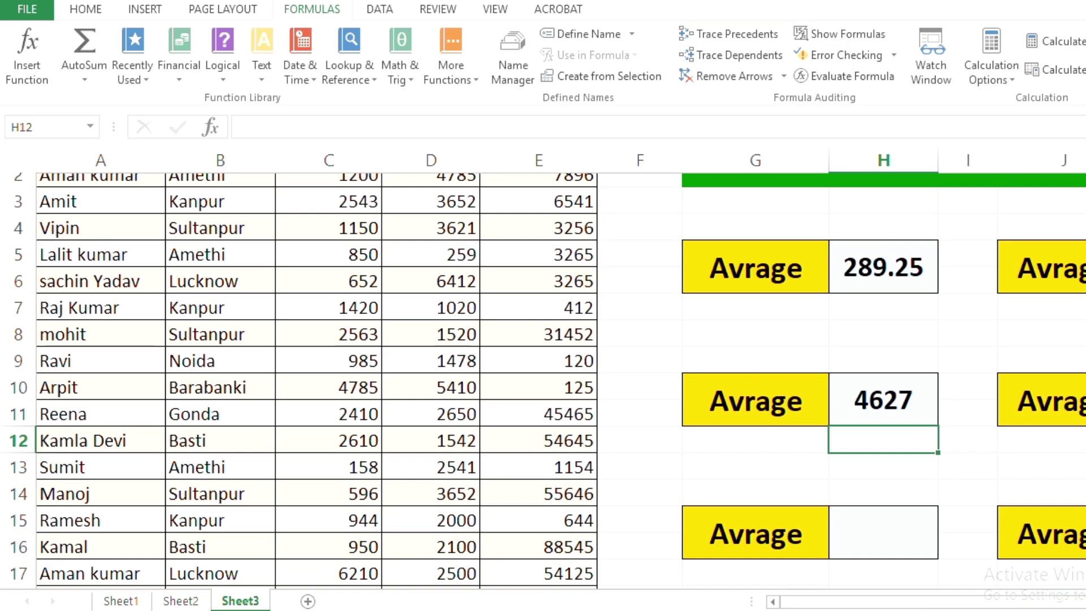
{"action": "scroll", "coordinate": [904, 596], "scroll_direction": "up", "scroll_amount": 1}
{"action": "left_click", "coordinate": [887, 553]}
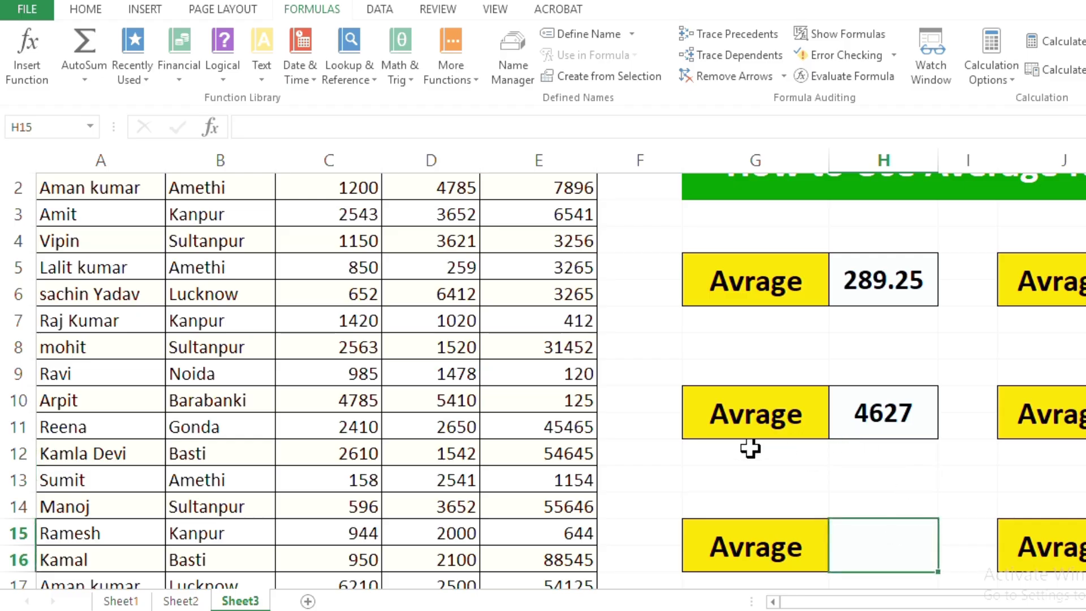
{"action": "scroll", "coordinate": [737, 464], "scroll_direction": "down", "scroll_amount": 1, "text": "ctrl"}
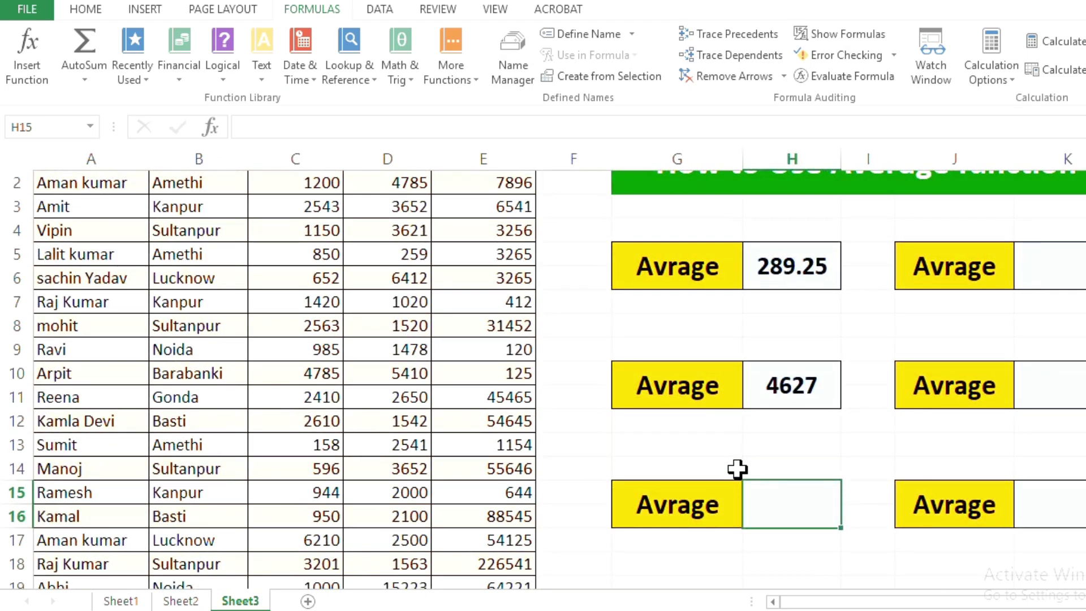
{"action": "scroll", "coordinate": [735, 452], "scroll_direction": "up", "scroll_amount": 1}
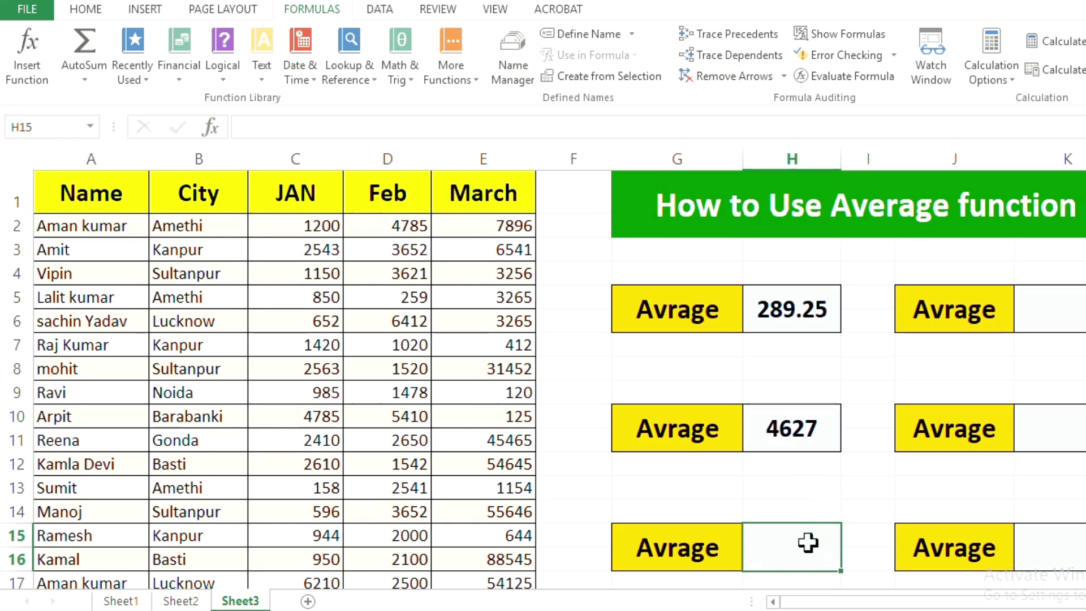
{"action": "type", "text": "="}
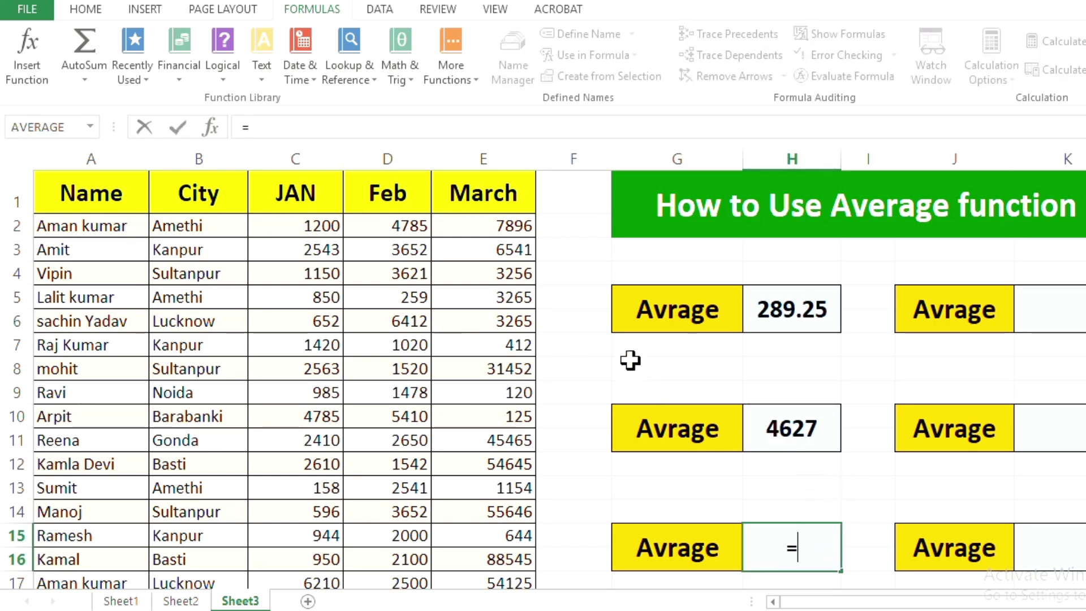
{"action": "key", "text": "BackSpace"}
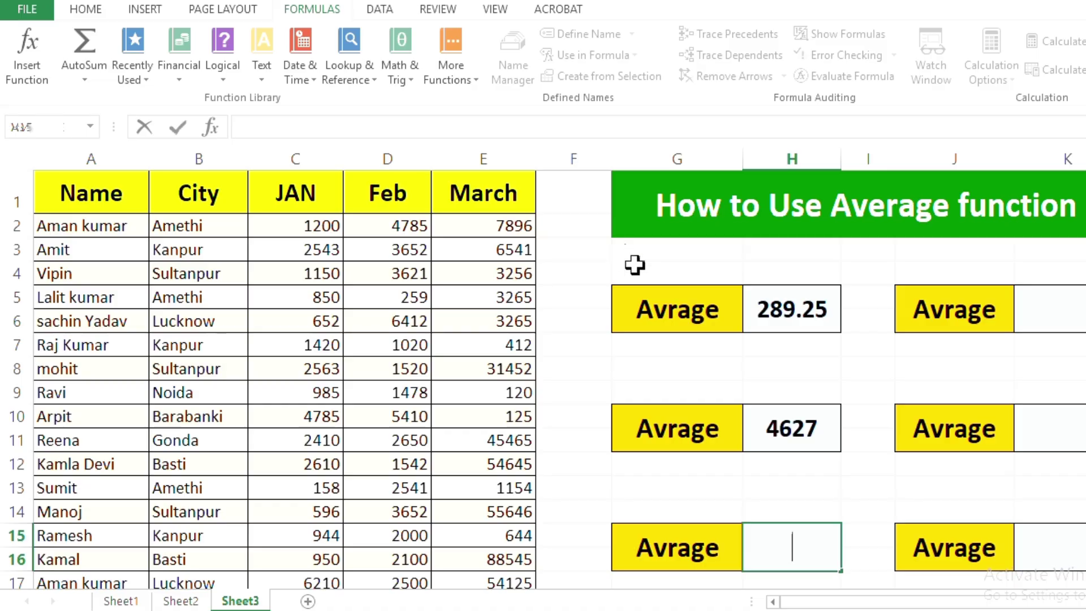
{"action": "left_click", "coordinate": [860, 461]}
{"action": "left_click", "coordinate": [825, 525]}
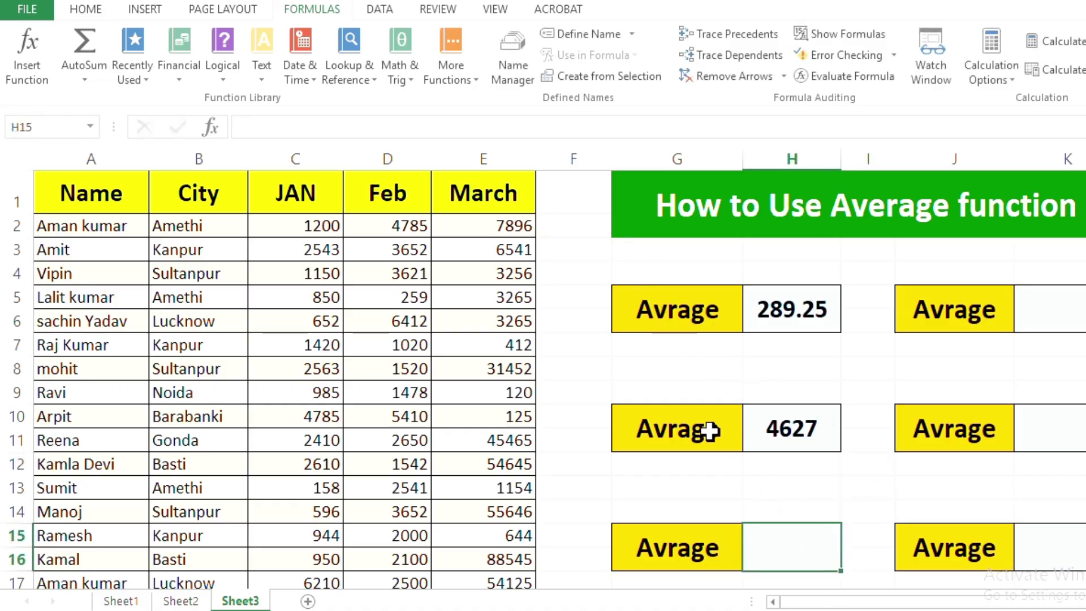
Insert the AVERAGE function into H15 with C2,D2,E2 entered together, comma-separated, as the Number1 argument.
{"action": "left_click", "coordinate": [33, 77]}
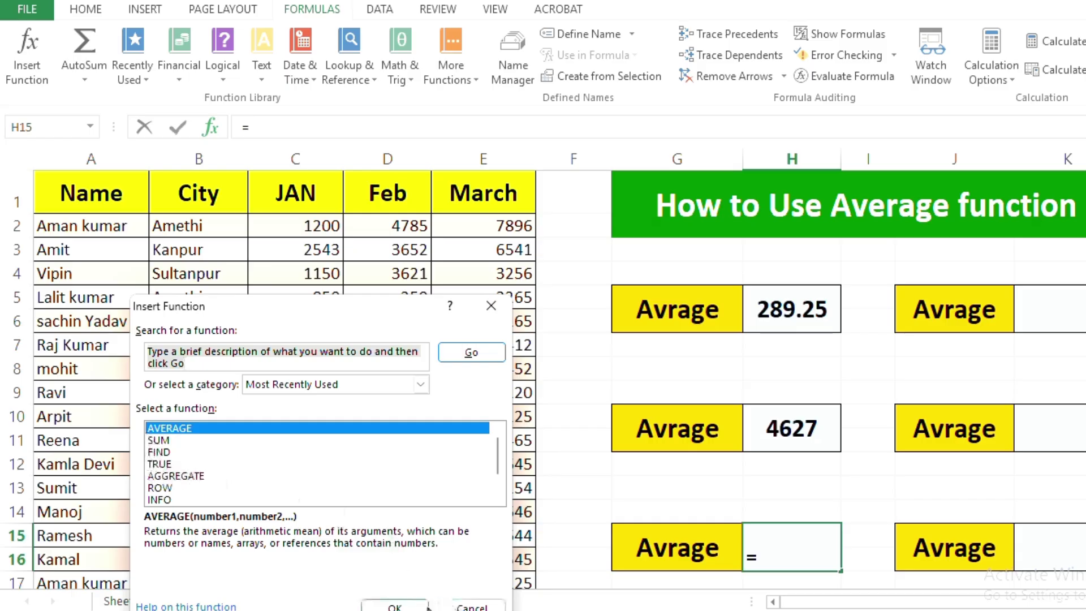
{"action": "left_click", "coordinate": [396, 605]}
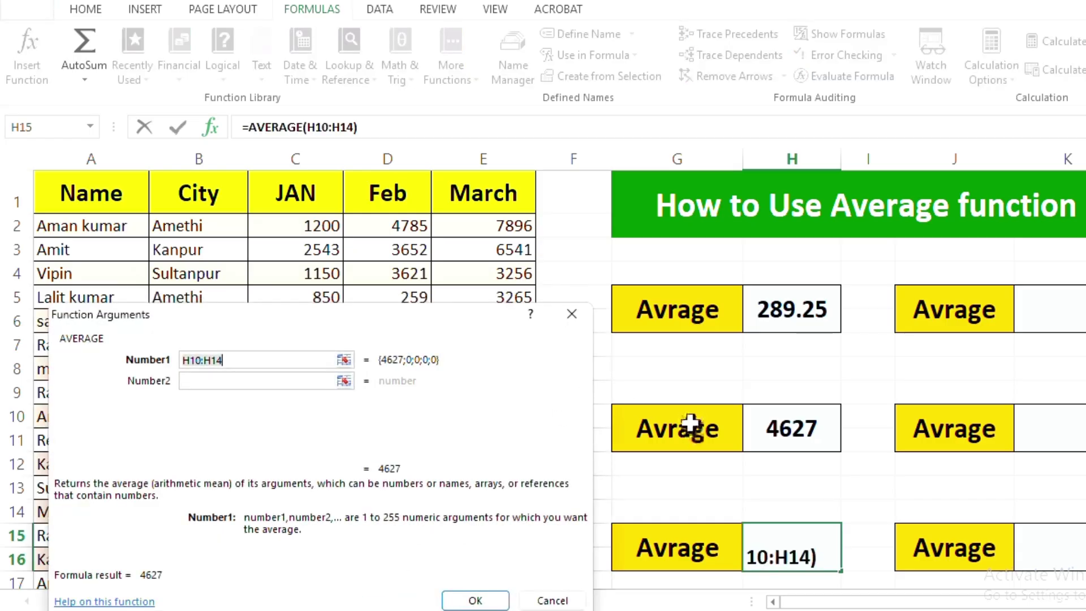
{"action": "key", "text": "BackSpace"}
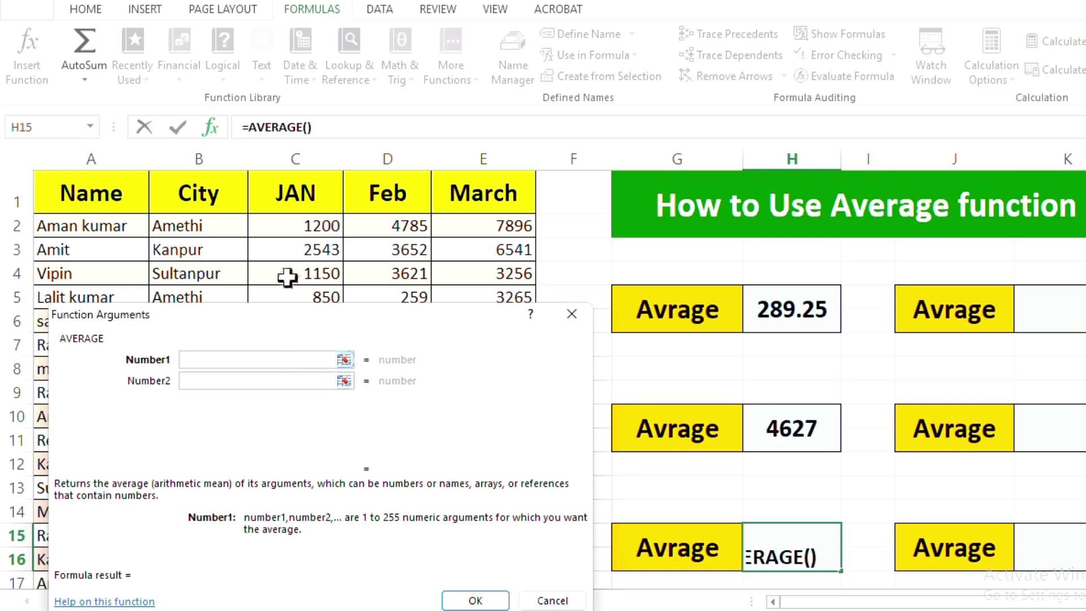
{"action": "left_click", "coordinate": [307, 224]}
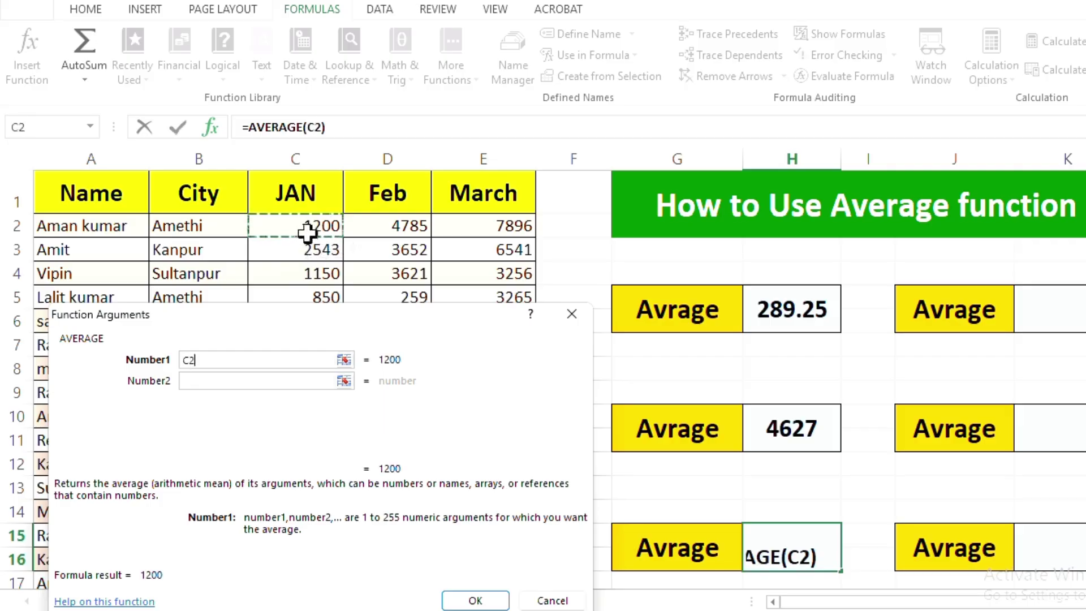
{"action": "type", "text": ","}
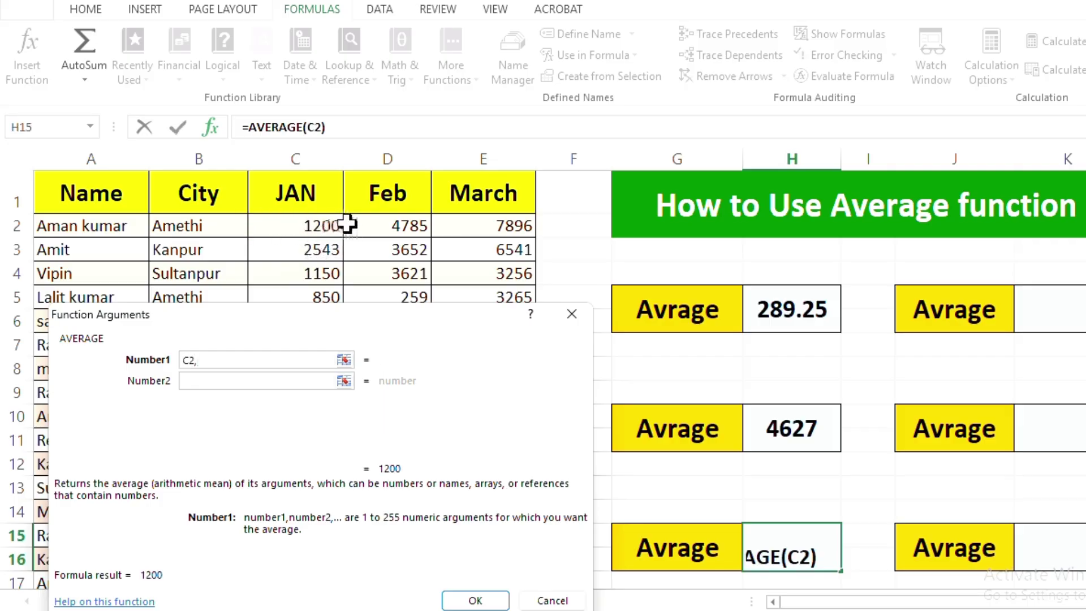
{"action": "left_click", "coordinate": [359, 225]}
{"action": "type", "text": ","}
{"action": "left_click", "coordinate": [452, 230]}
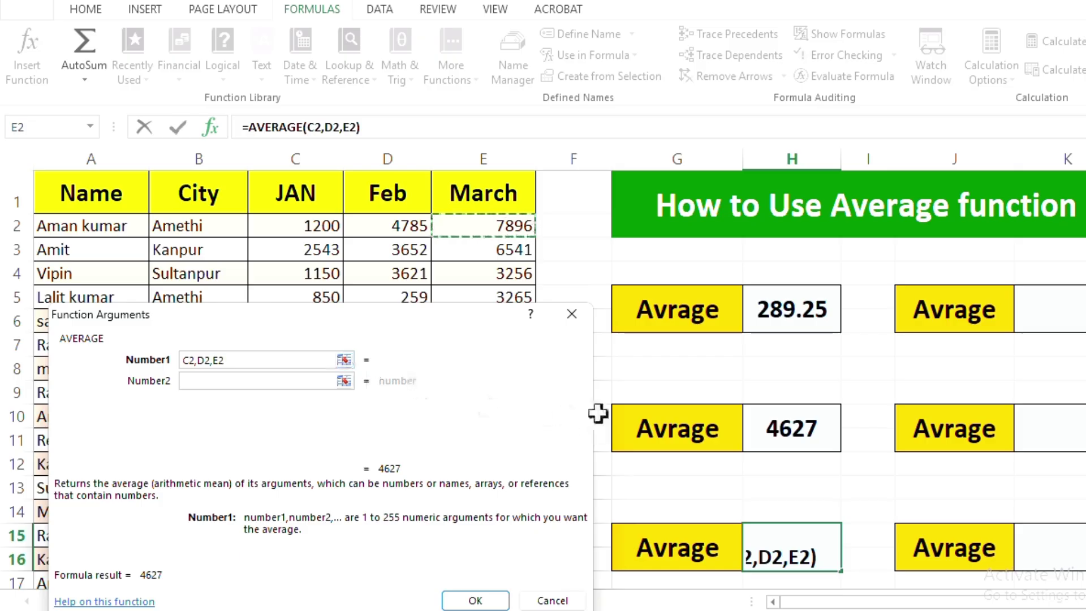
{"action": "key", "text": "Return"}
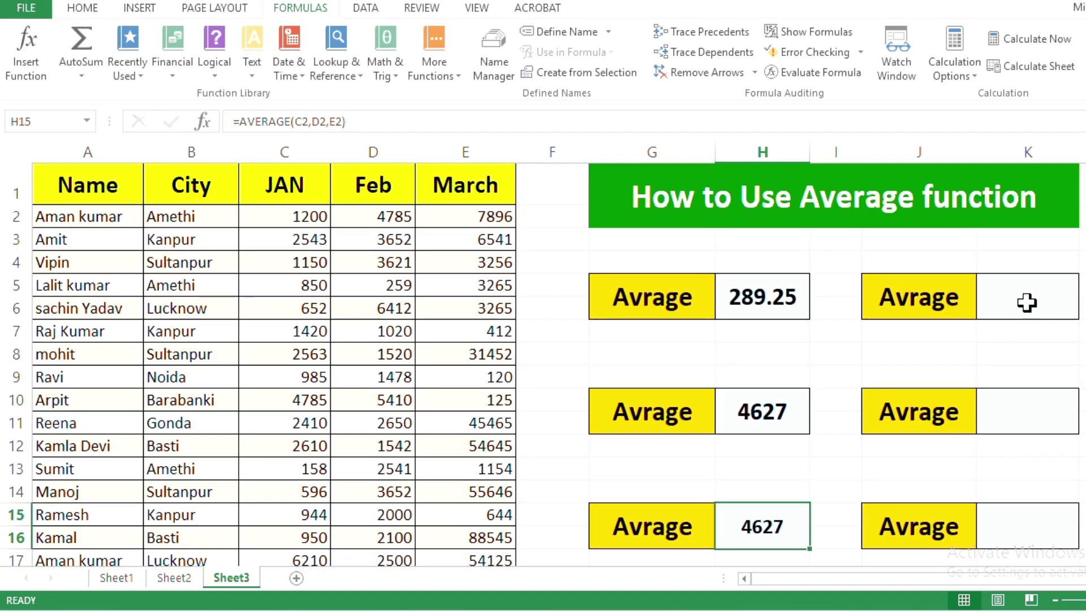
Insert the AVERAGE function into K5, replacing the suggested range with C2:E2 as the Number1 argument.
{"action": "left_click", "coordinate": [1026, 306]}
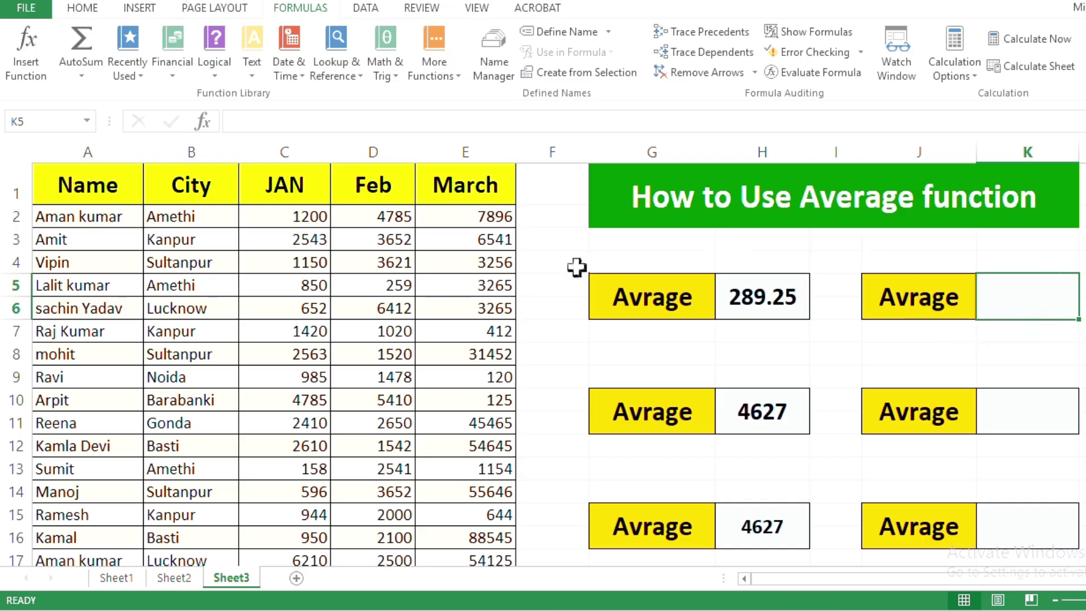
{"action": "left_click", "coordinate": [48, 67]}
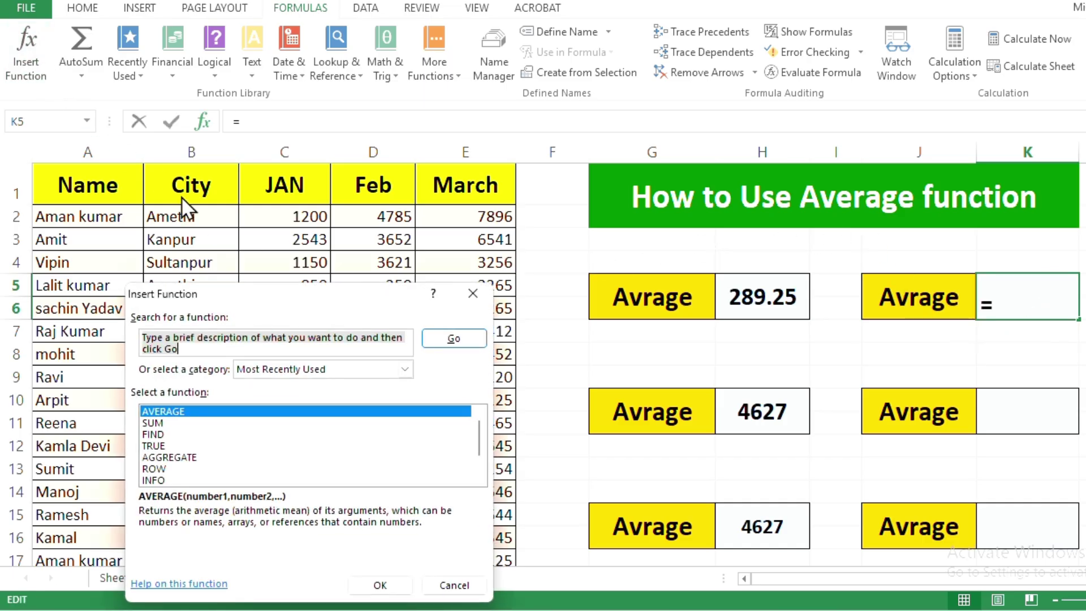
{"action": "left_click", "coordinate": [396, 586]}
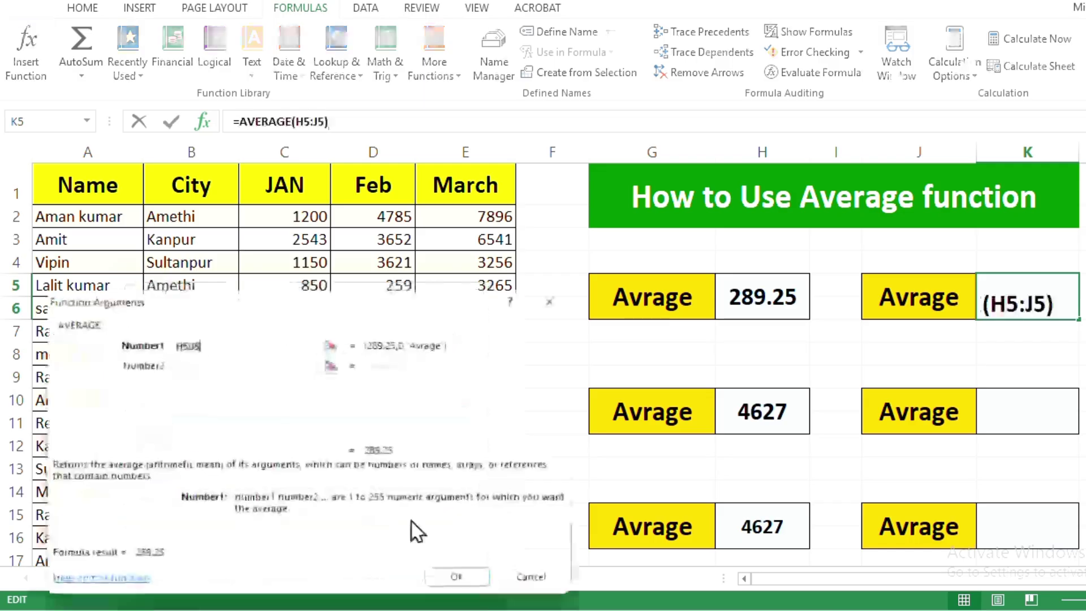
{"action": "key", "text": "BackSpace"}
{"action": "key", "text": "BackSpace"}
{"action": "key", "text": "BackSpace"}
{"action": "key", "text": "BackSpace"}
{"action": "key", "text": "BackSpace"}
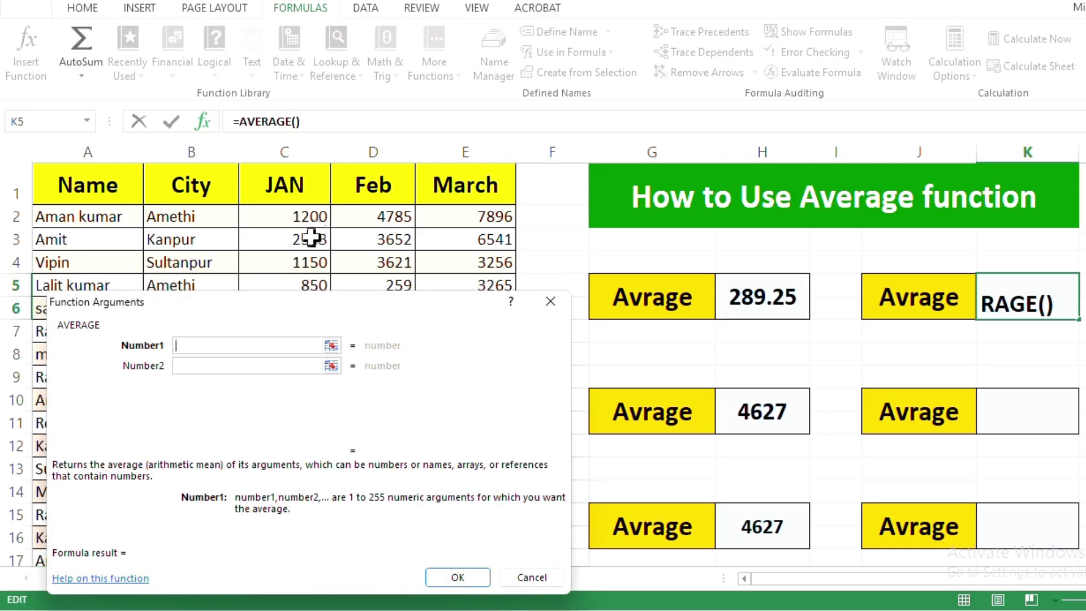
{"action": "left_click_drag", "start_coordinate": [308, 218], "coordinate": [455, 213]}
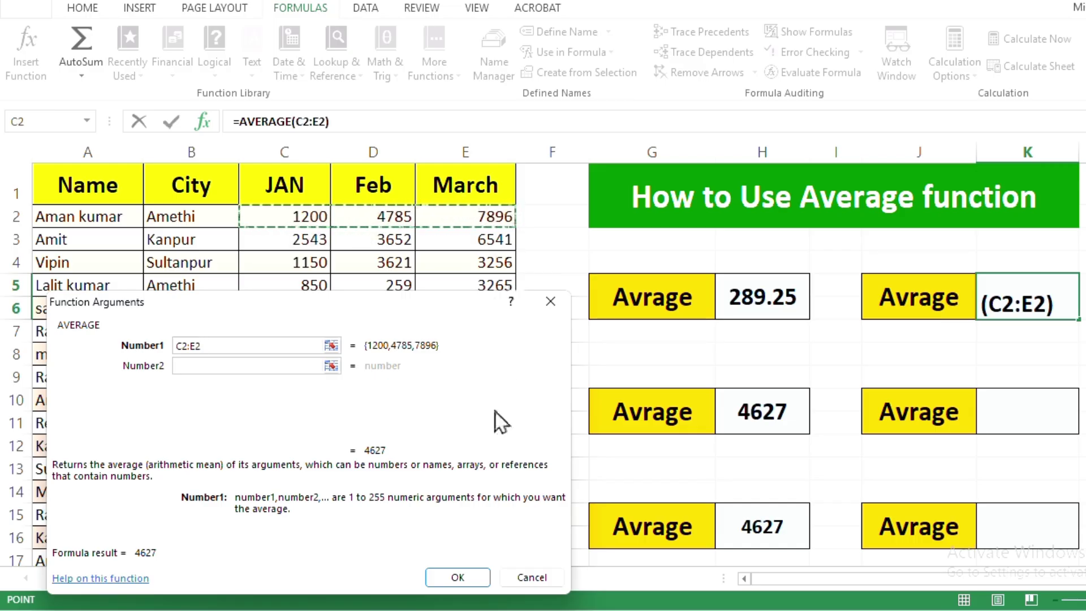
{"action": "left_click", "coordinate": [470, 573]}
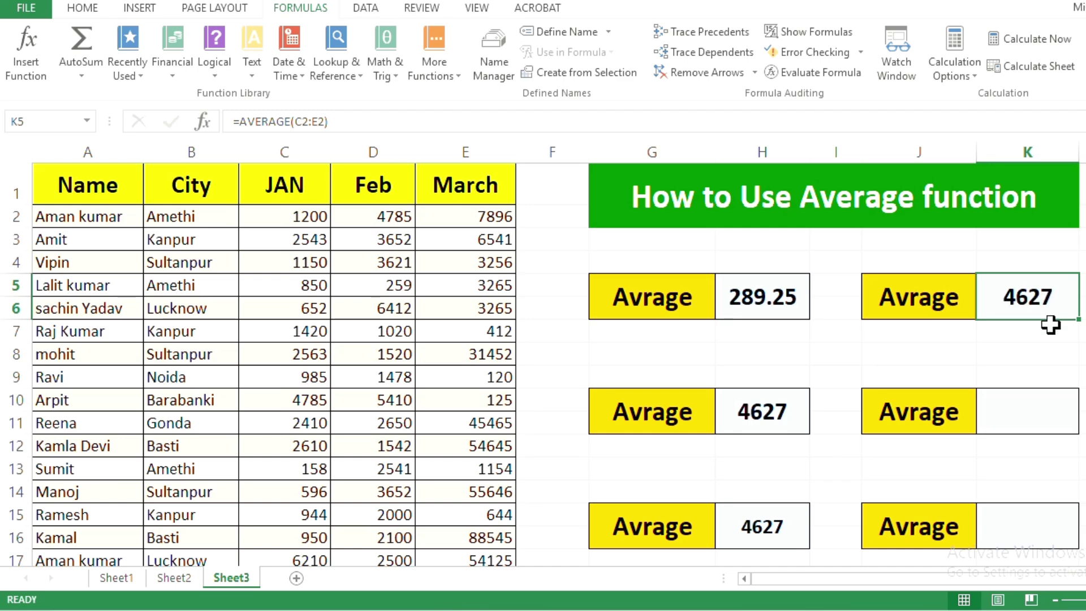
Review the source cells C2, D2 and E2, and examine the function arguments behind the average in H5.
{"action": "left_click_drag", "start_coordinate": [774, 551], "coordinate": [770, 540]}
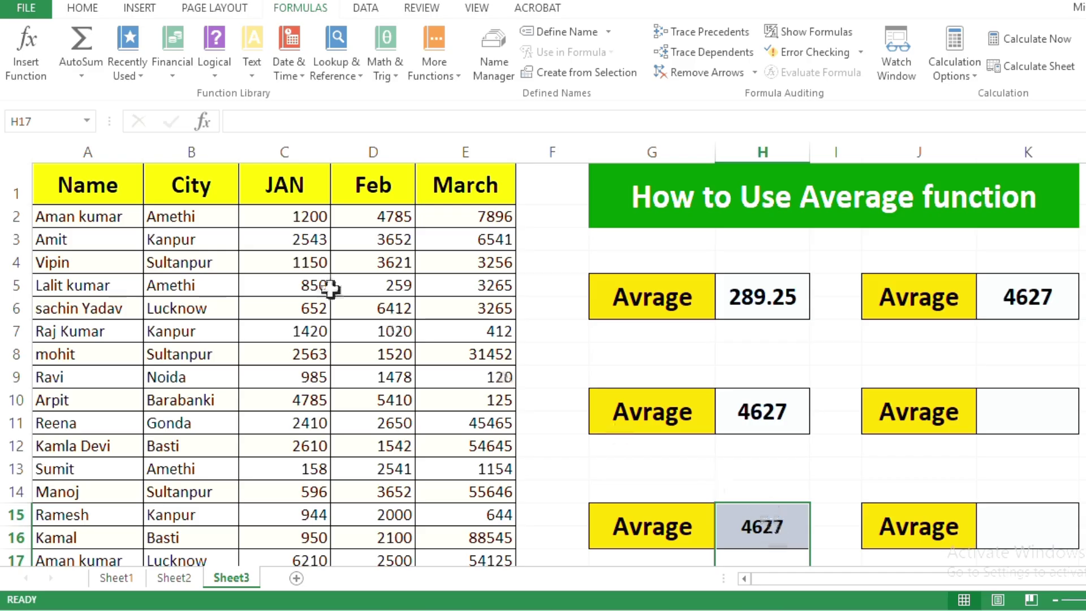
{"action": "left_click", "coordinate": [300, 221]}
{"action": "left_click", "coordinate": [390, 218]}
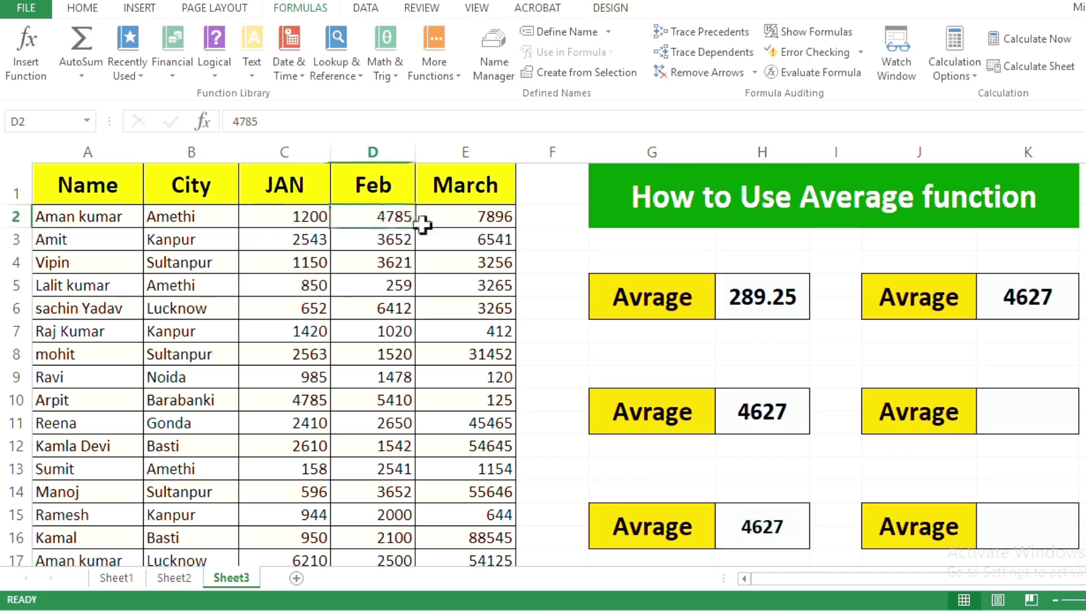
{"action": "left_click", "coordinate": [460, 217]}
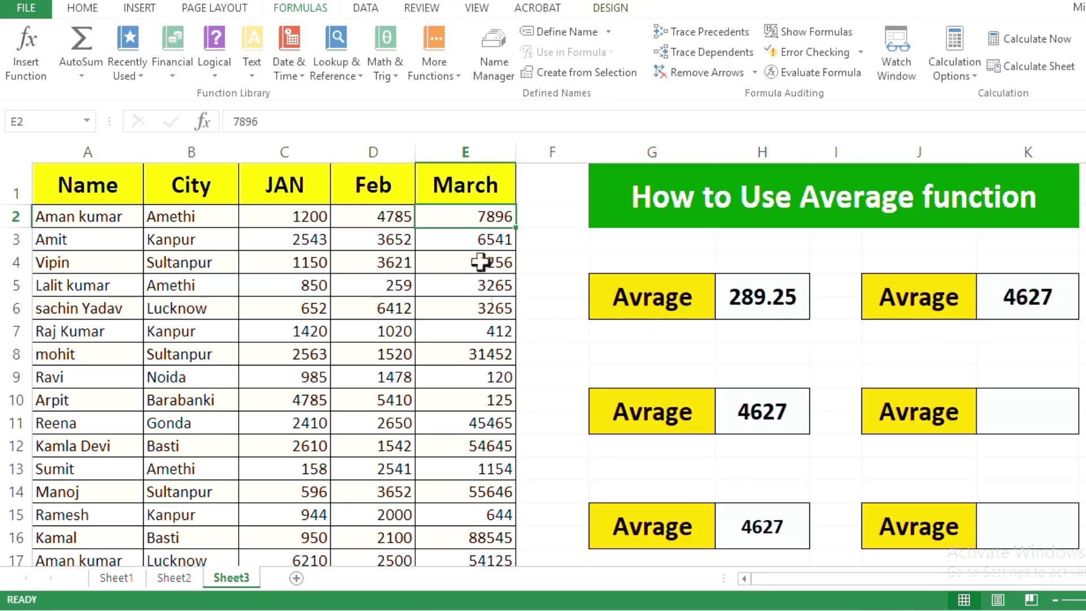
{"action": "left_click", "coordinate": [780, 301]}
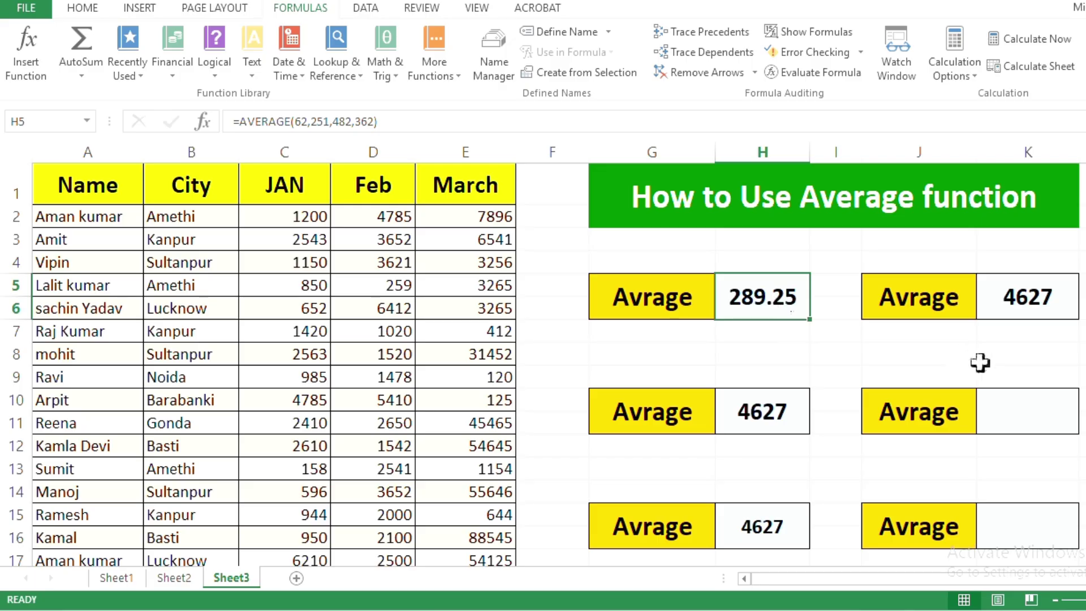
{"action": "left_click", "coordinate": [33, 76]}
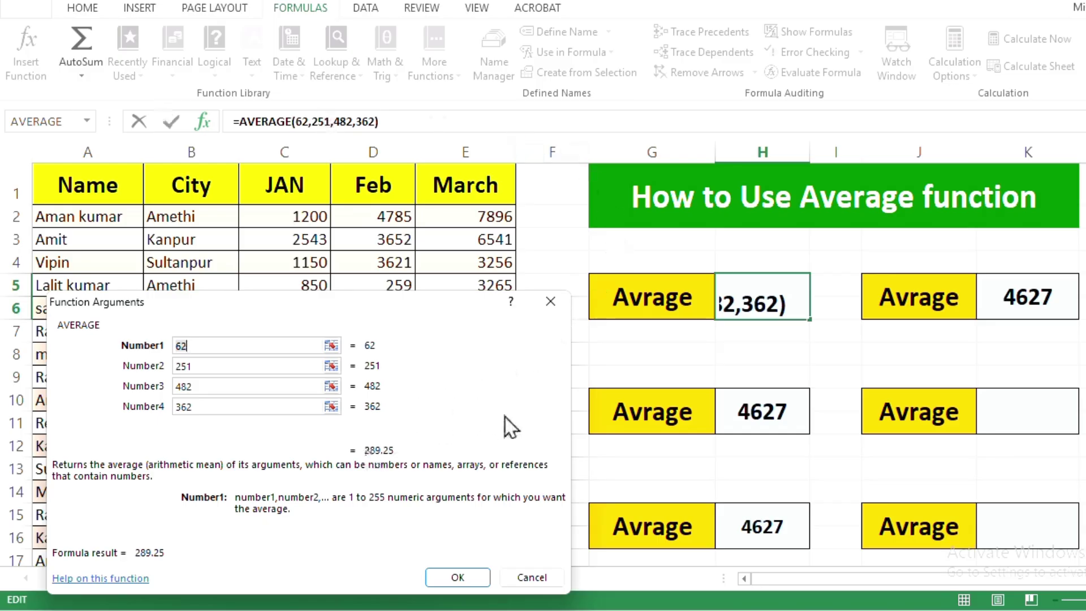
{"action": "left_click", "coordinate": [551, 301]}
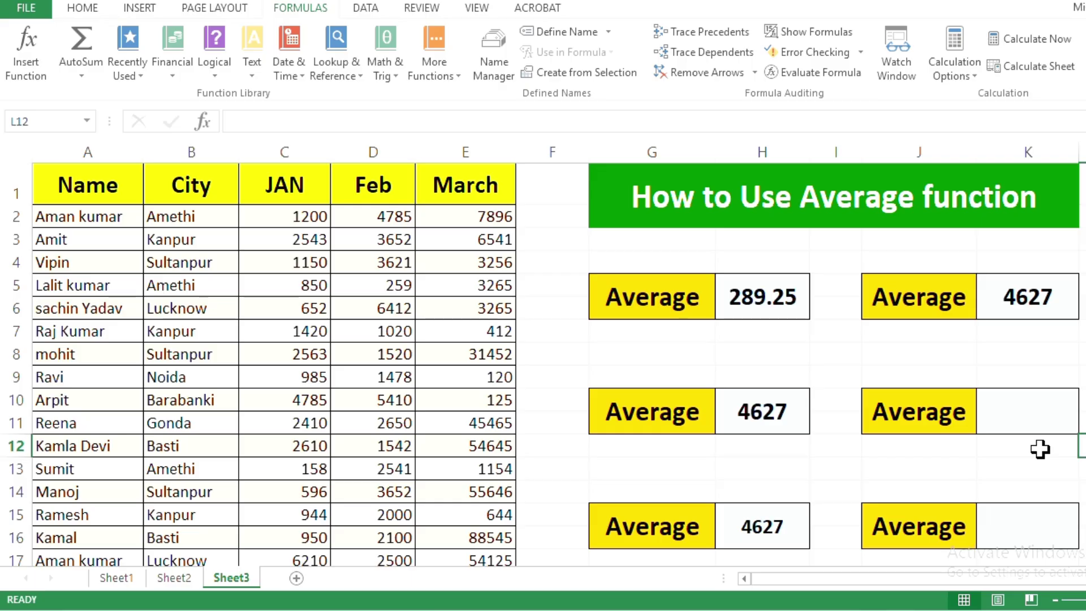
Enter the formula =AVERAGE(50,52,245,6124,451) directly in K10 beside the second Average label in column J.
{"action": "left_click", "coordinate": [1036, 403]}
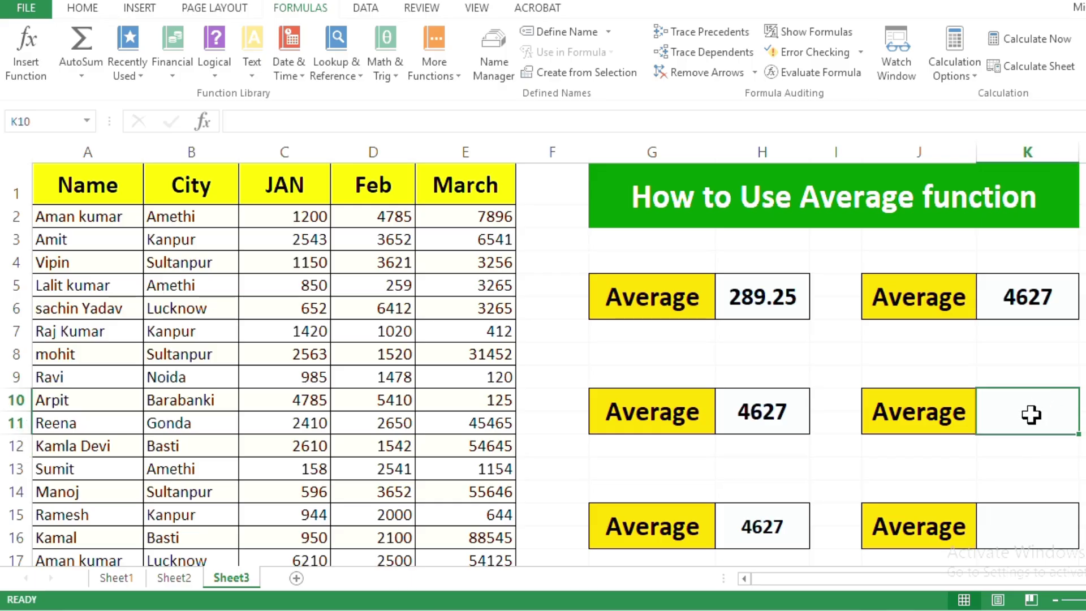
{"action": "type", "text": "="}
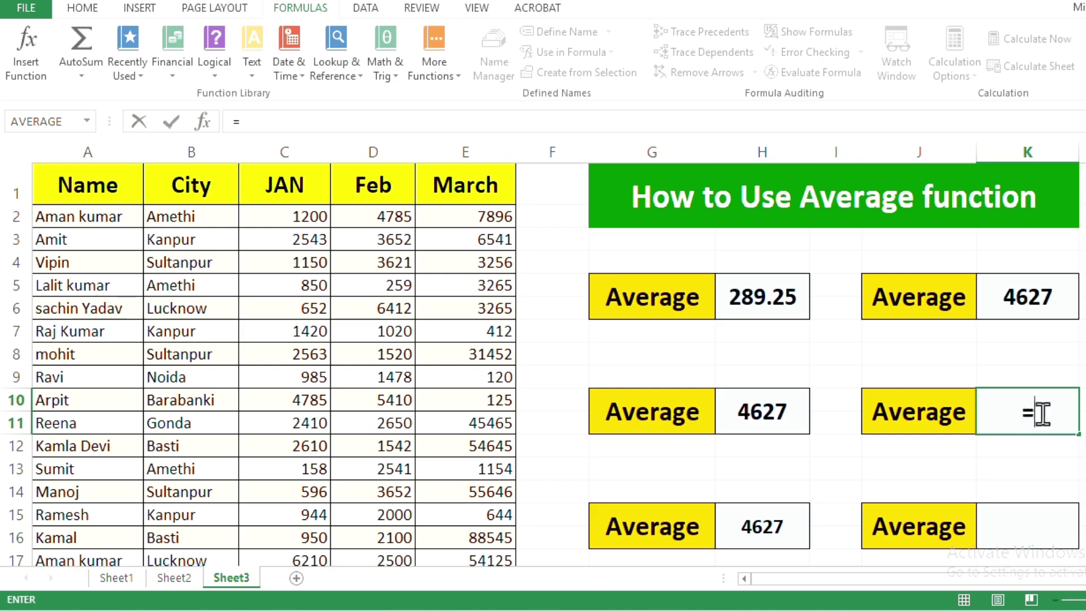
{"action": "type", "text": "aver"}
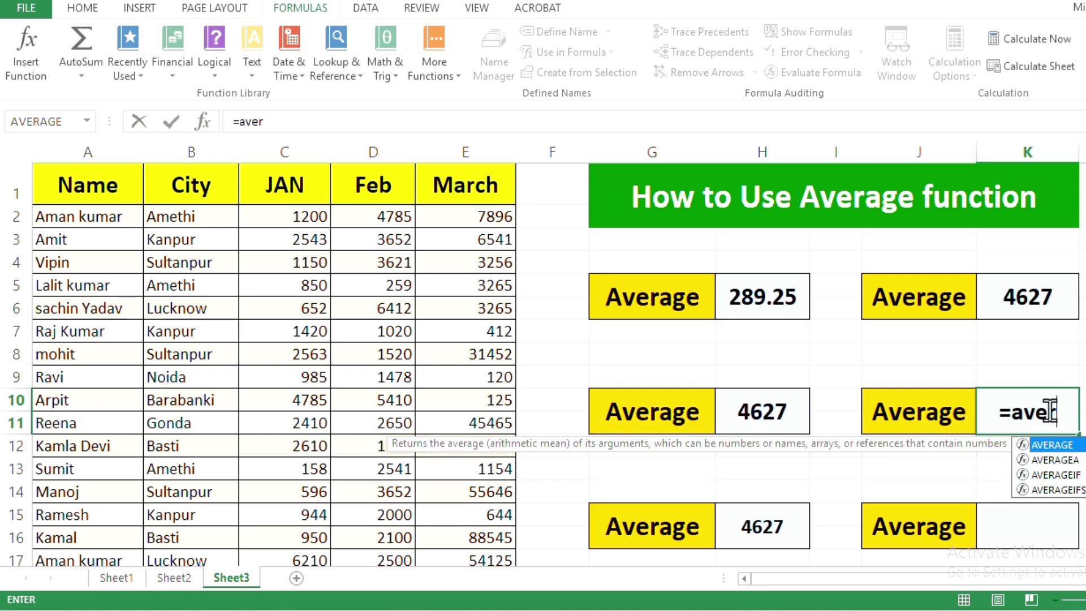
{"action": "type", "text": "age"}
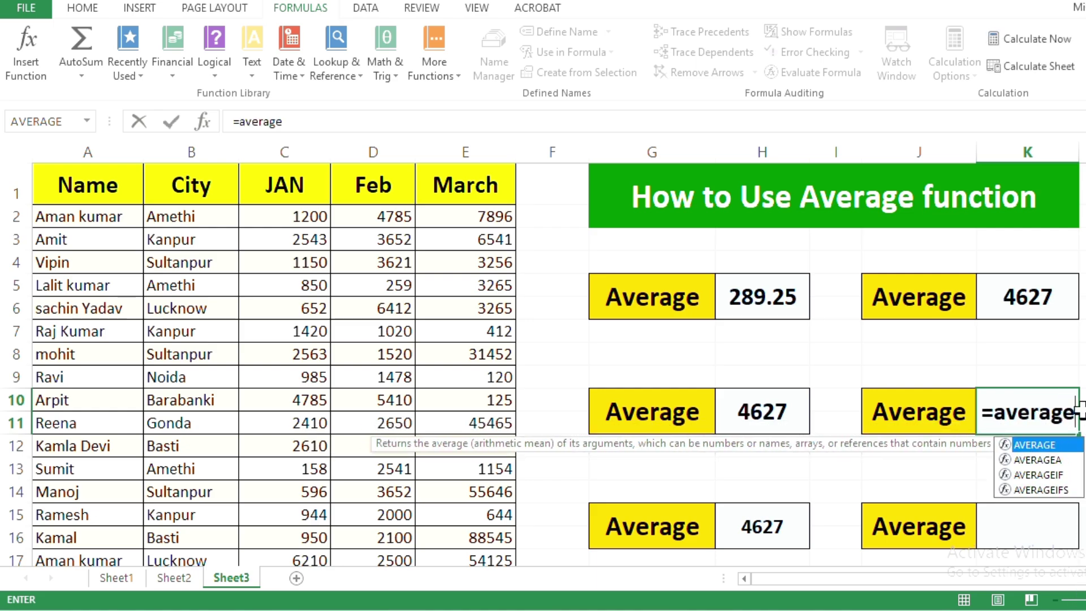
{"action": "double_click", "coordinate": [1030, 444]}
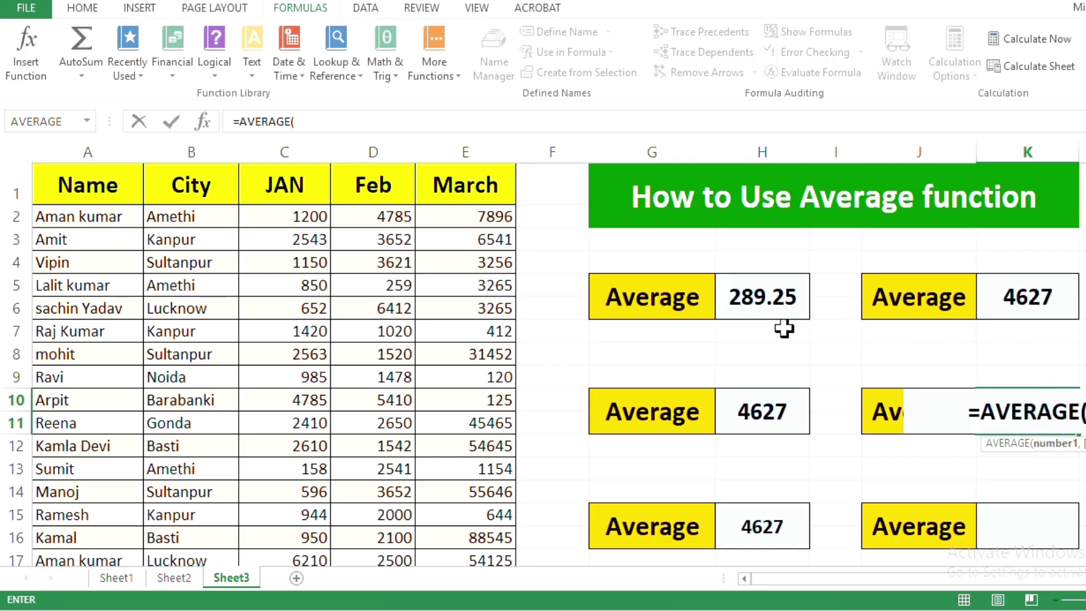
{"action": "type", "text": "50"}
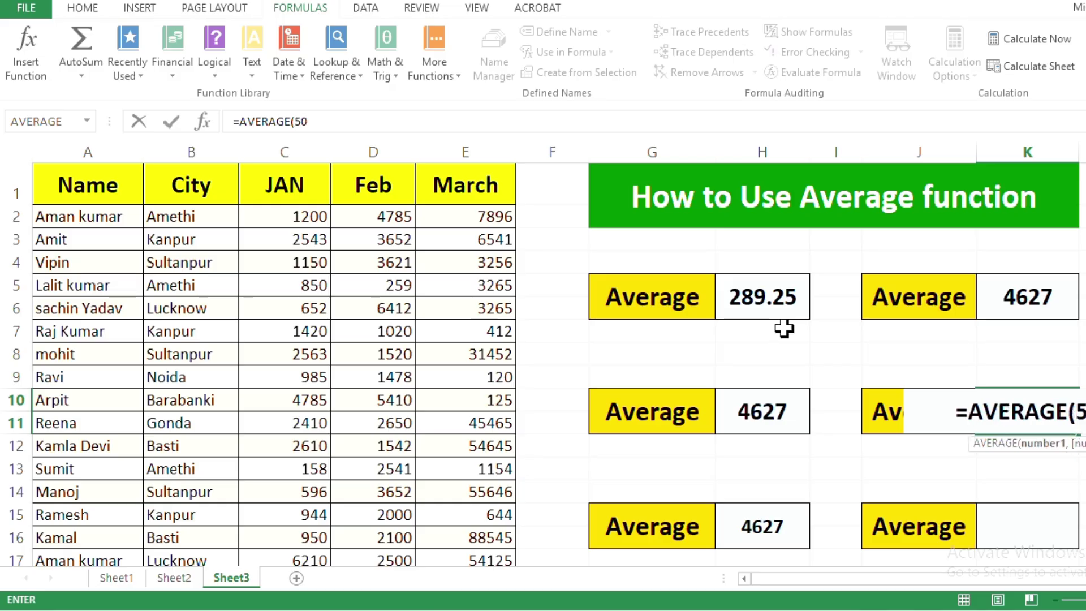
{"action": "type", "text": ",52,"}
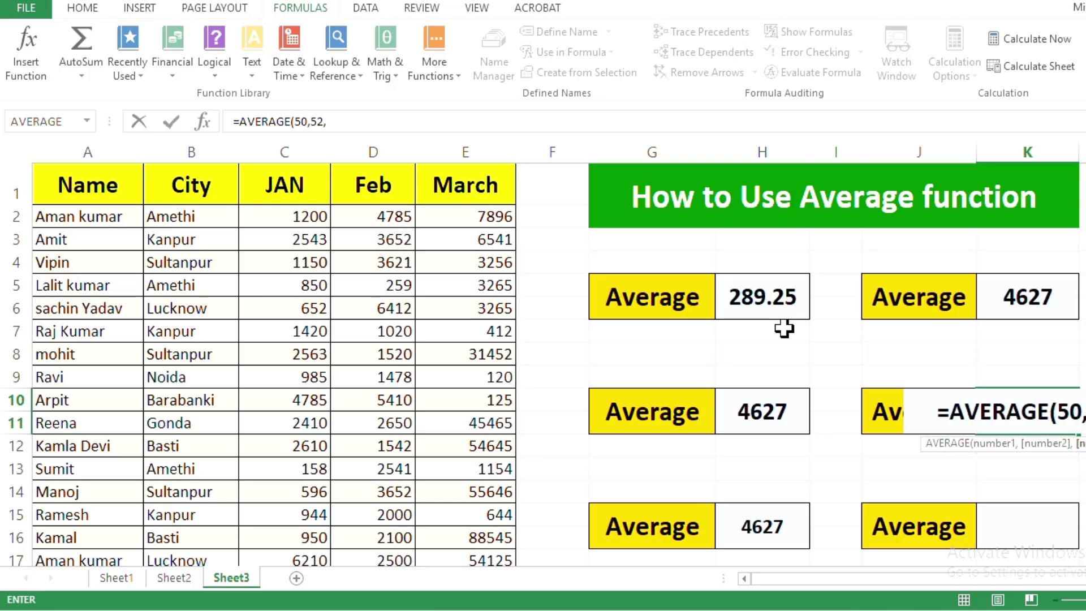
{"action": "type", "text": "245,"}
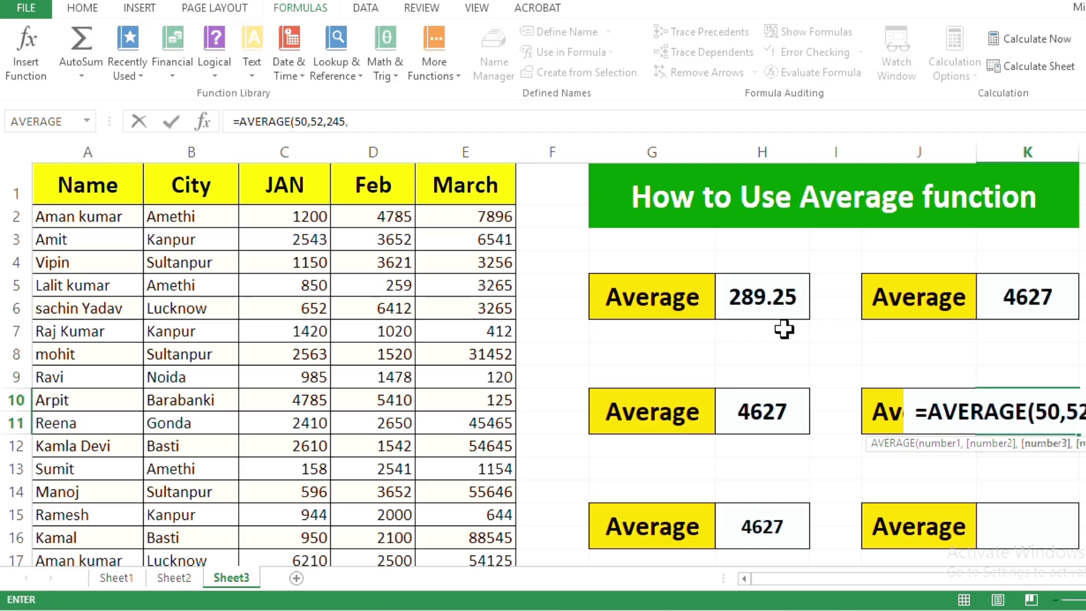
{"action": "type", "text": "6124"}
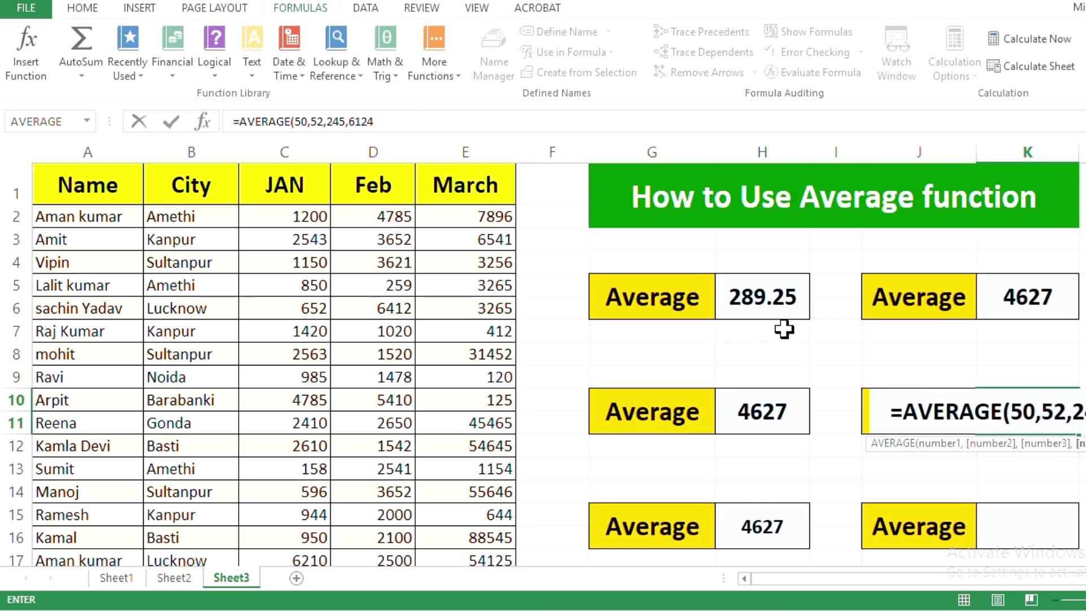
{"action": "type", "text": ",451"}
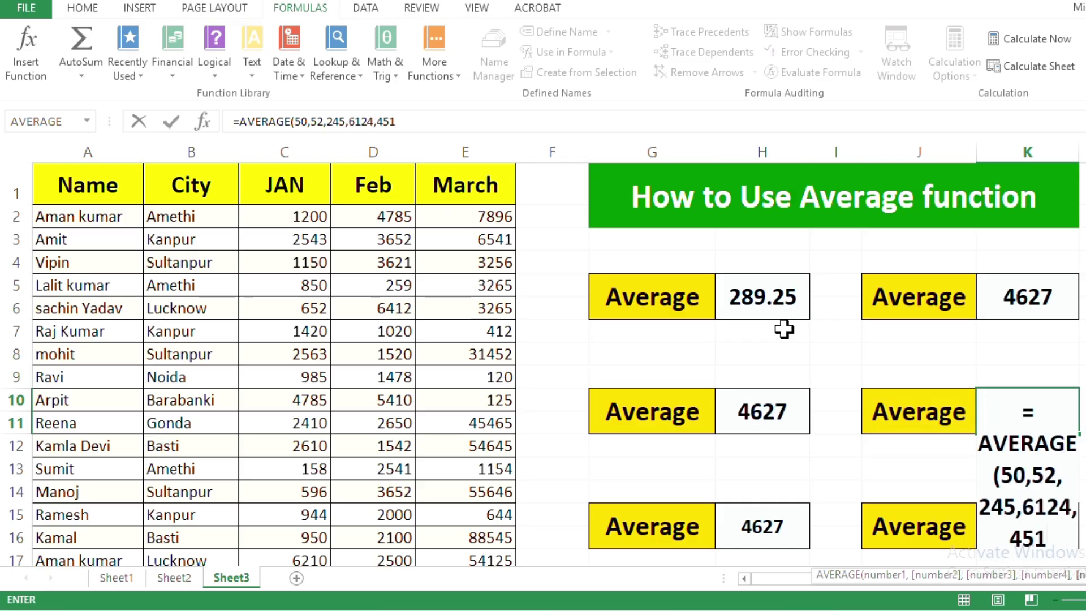
{"action": "type", "text": ")"}
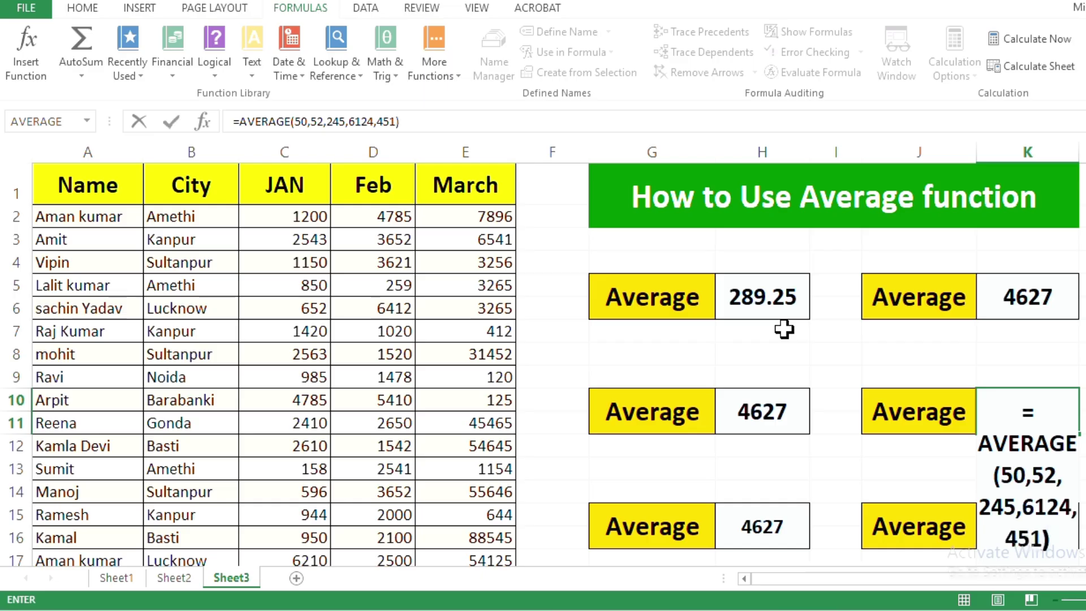
{"action": "key", "text": "Return"}
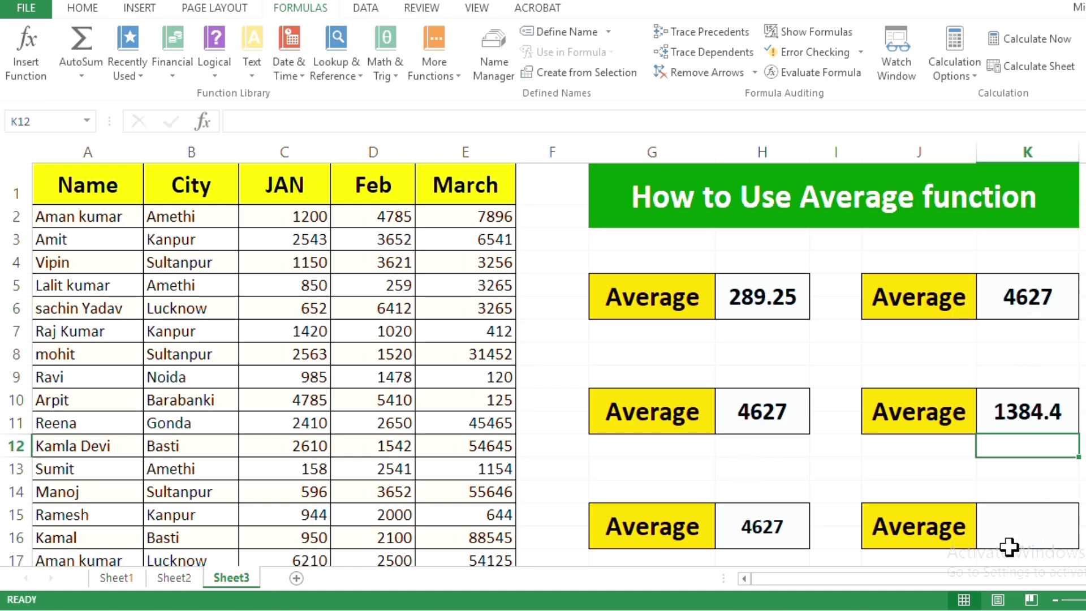
Start an AVERAGE formula in K15 with the separate cell references C2, D2 and E2 as its first arguments.
{"action": "left_click", "coordinate": [1029, 525]}
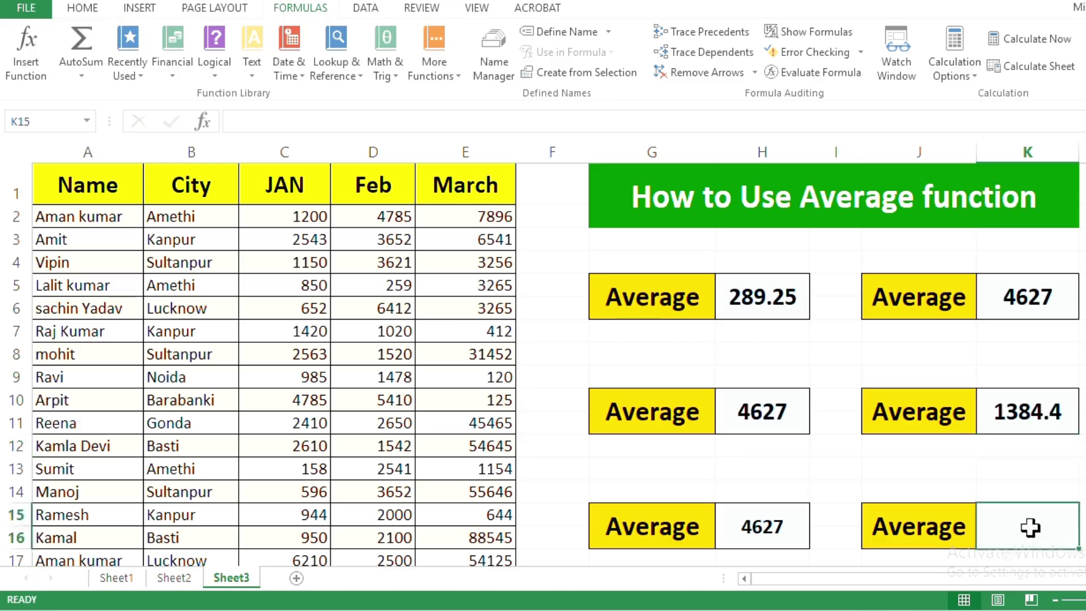
{"action": "type", "text": "="}
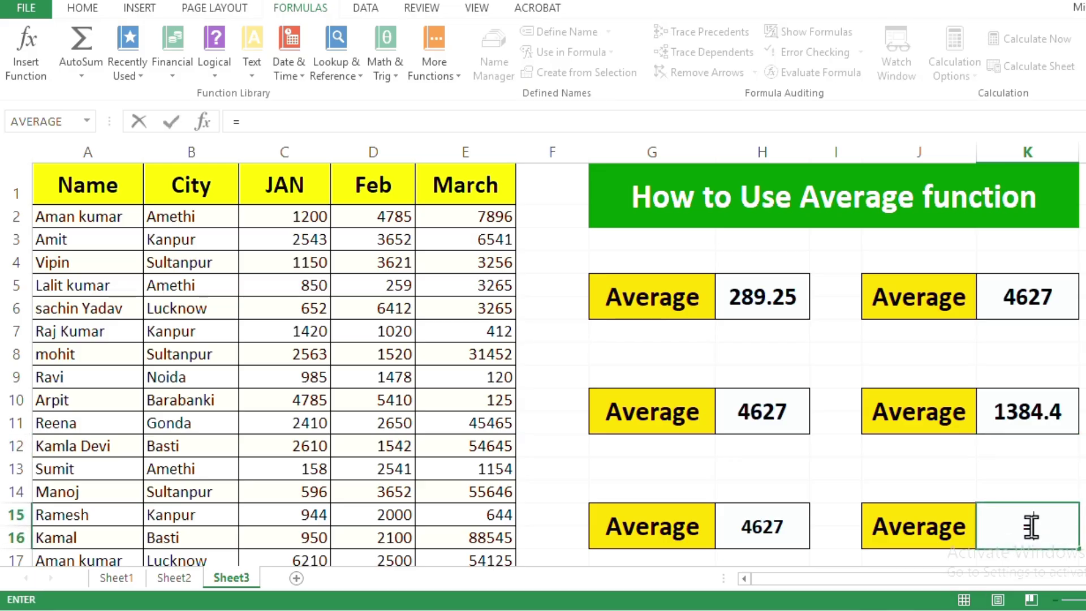
{"action": "type", "text": "av"}
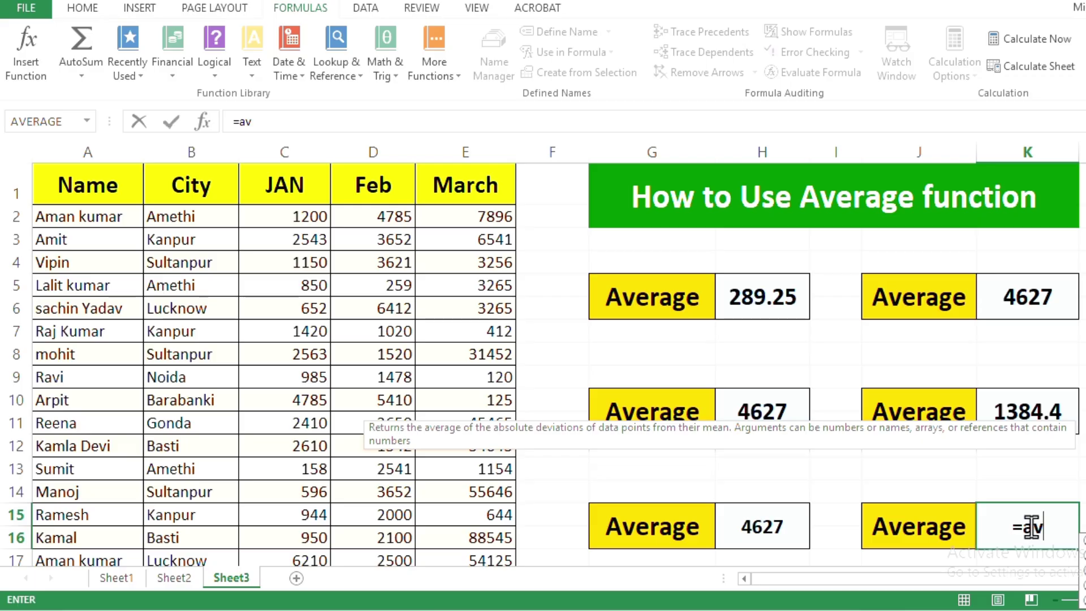
{"action": "type", "text": "erage"}
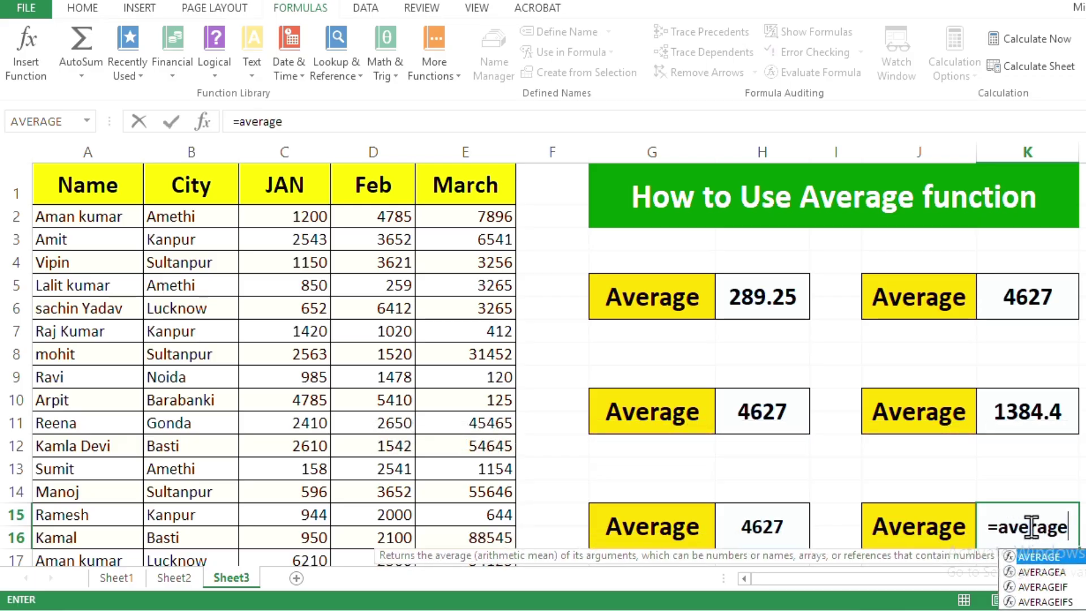
{"action": "key", "text": "Tab"}
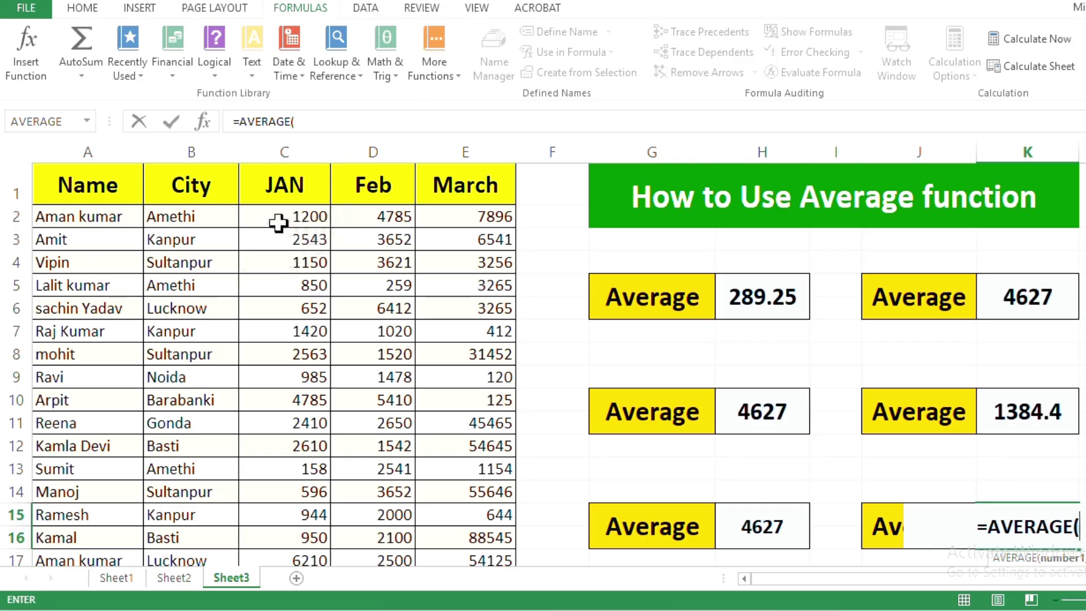
{"action": "left_click", "coordinate": [294, 219]}
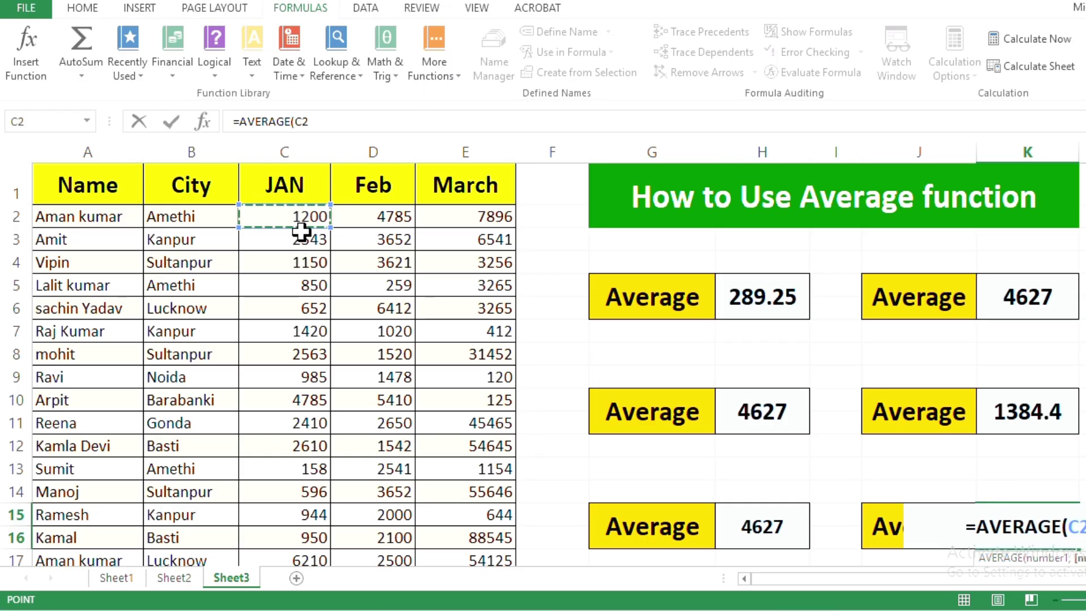
{"action": "type", "text": ","}
{"action": "left_click", "coordinate": [373, 210]}
{"action": "type", "text": ","}
{"action": "left_click", "coordinate": [456, 217]}
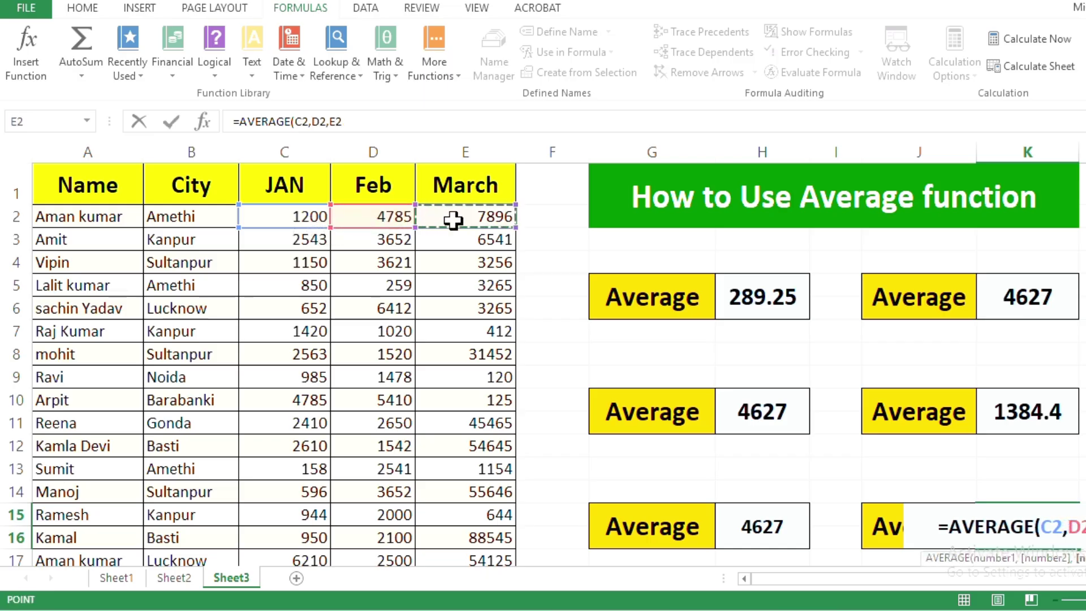
Add C3, D3 and E3 as further separate arguments to the K15 AVERAGE formula and complete it.
{"action": "type", "text": ","}
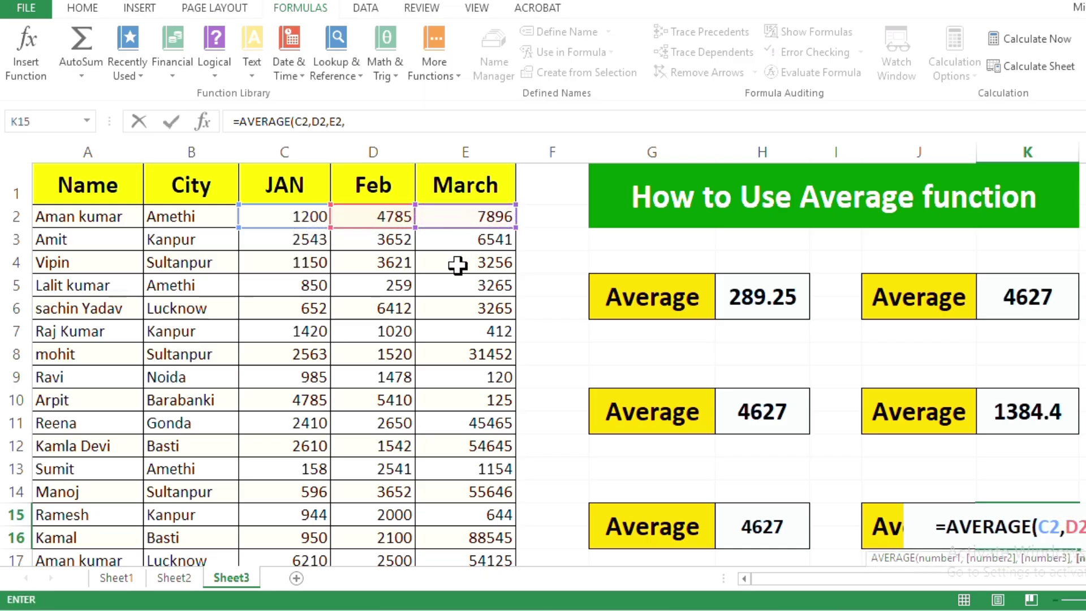
{"action": "left_click", "coordinate": [285, 240]}
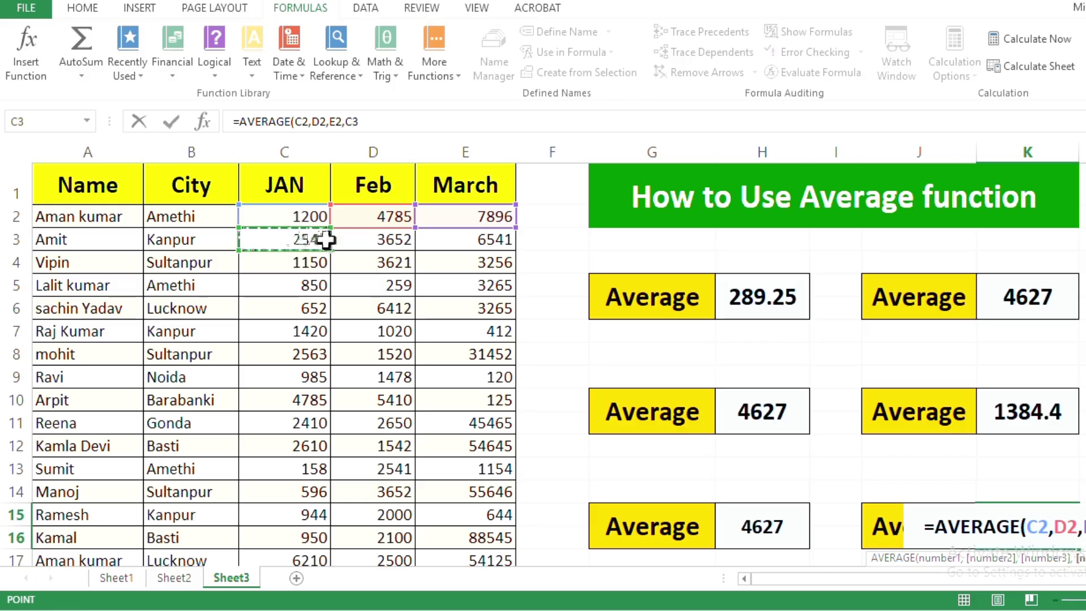
{"action": "type", "text": ","}
{"action": "left_click", "coordinate": [401, 242]}
{"action": "type", "text": ","}
{"action": "left_click", "coordinate": [450, 237]}
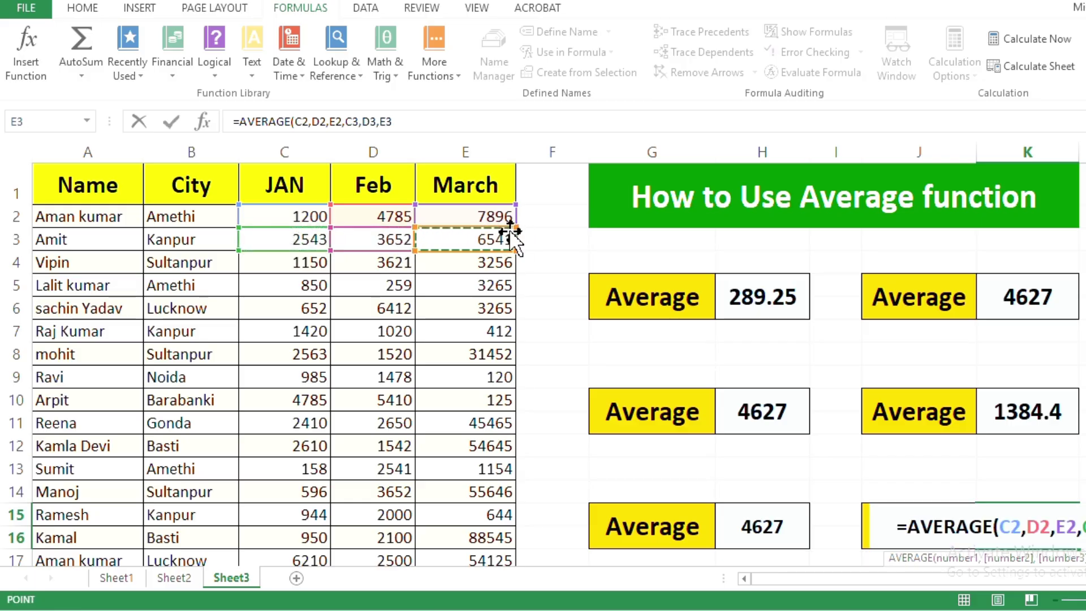
{"action": "key", "text": "Return"}
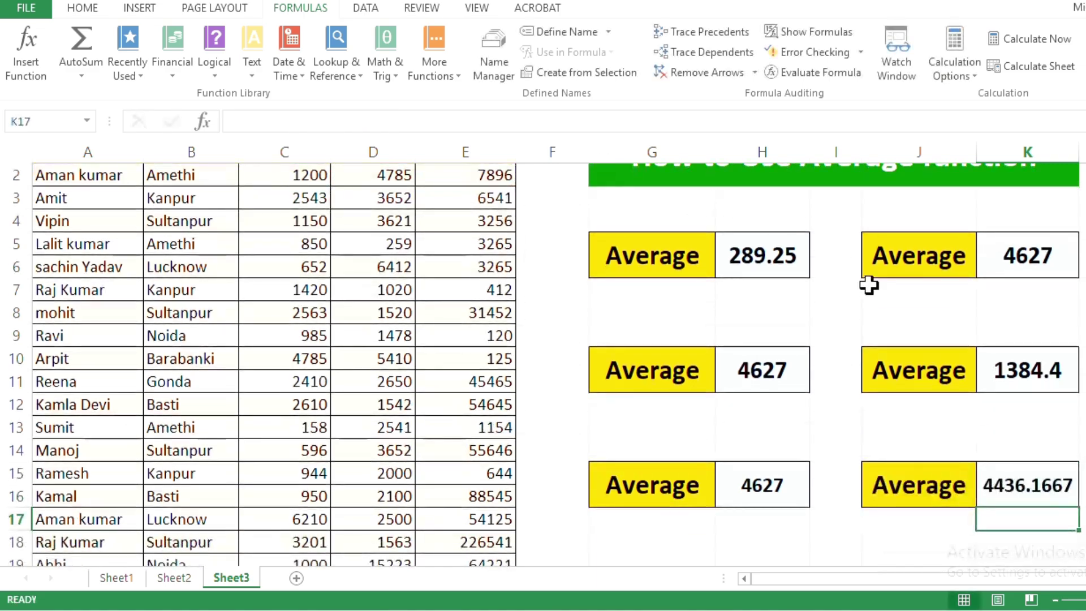
Clear the typed-number average from H5 and enter =AVERAGE(C2:E10) there instead.
{"action": "scroll", "coordinate": [1074, 394], "scroll_direction": "up", "scroll_amount": 1}
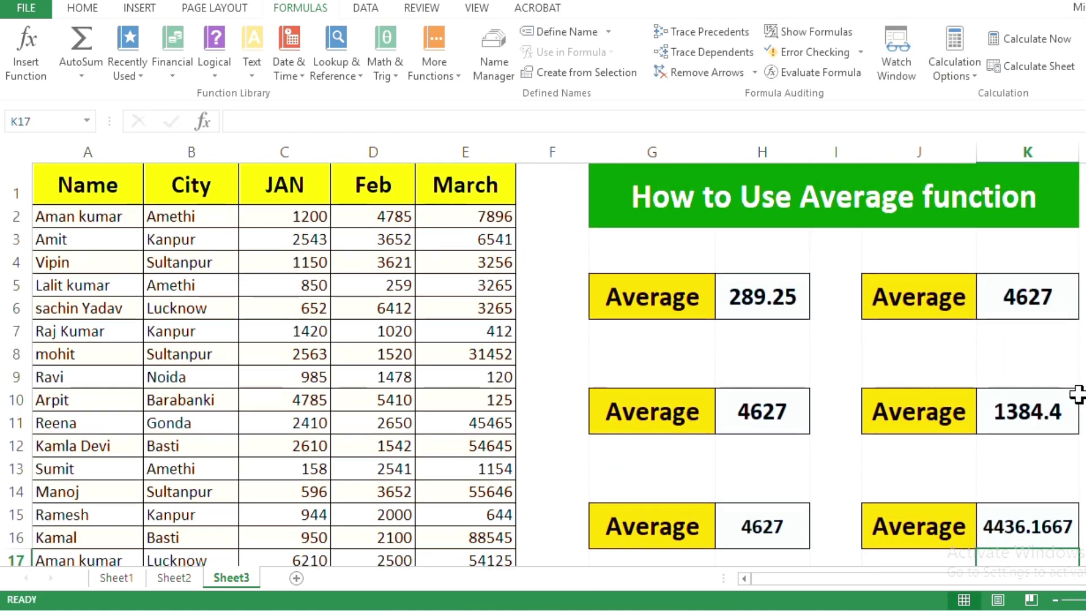
{"action": "left_click", "coordinate": [770, 294]}
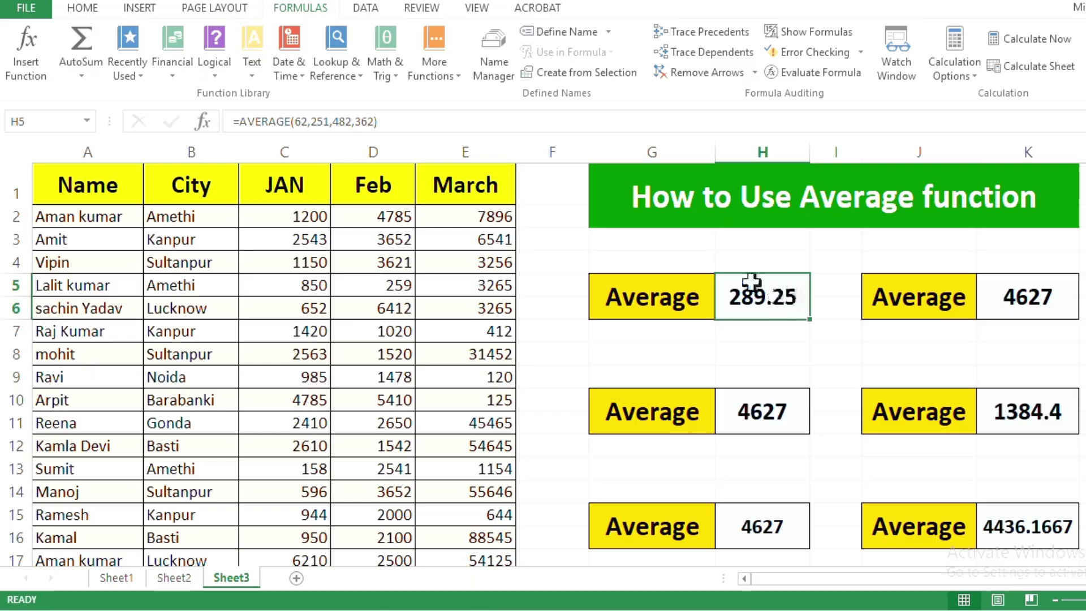
{"action": "key", "text": "BackSpace"}
{"action": "left_click", "coordinate": [832, 356]}
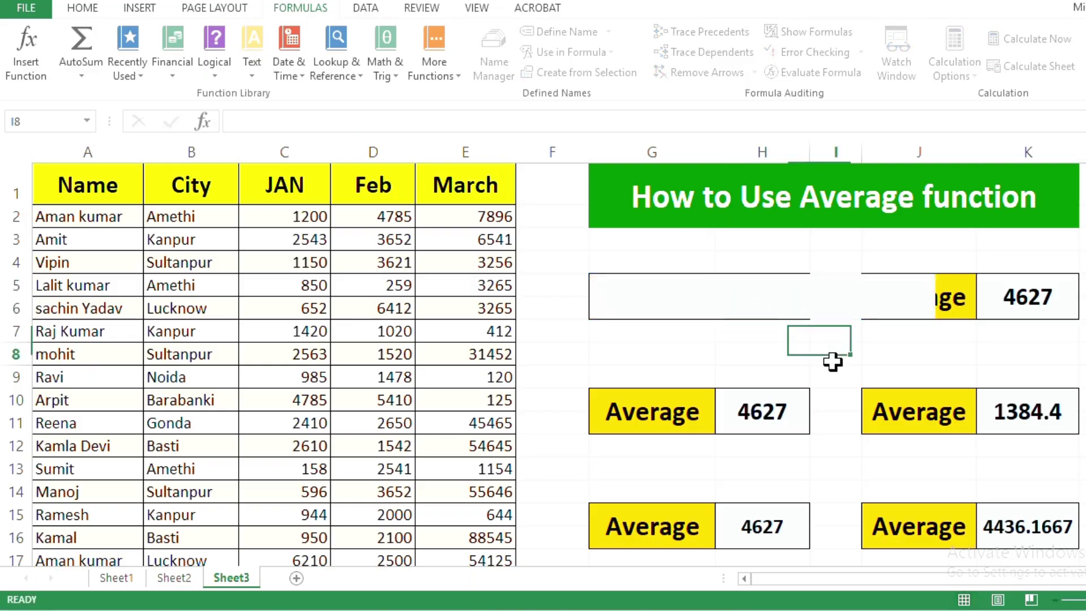
{"action": "left_click", "coordinate": [791, 306]}
{"action": "type", "text": "="}
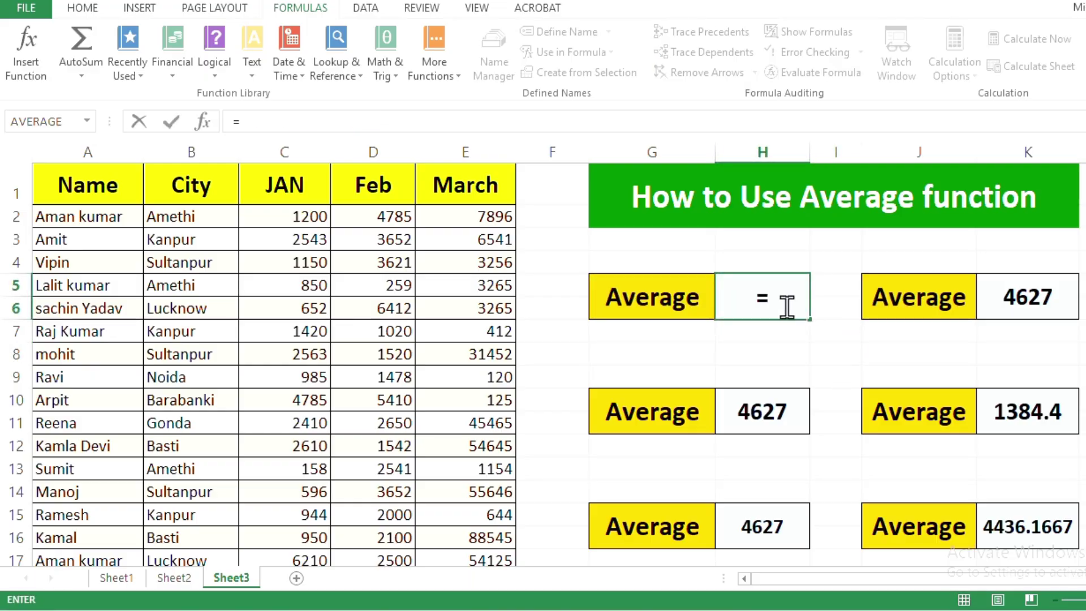
{"action": "type", "text": "aver"}
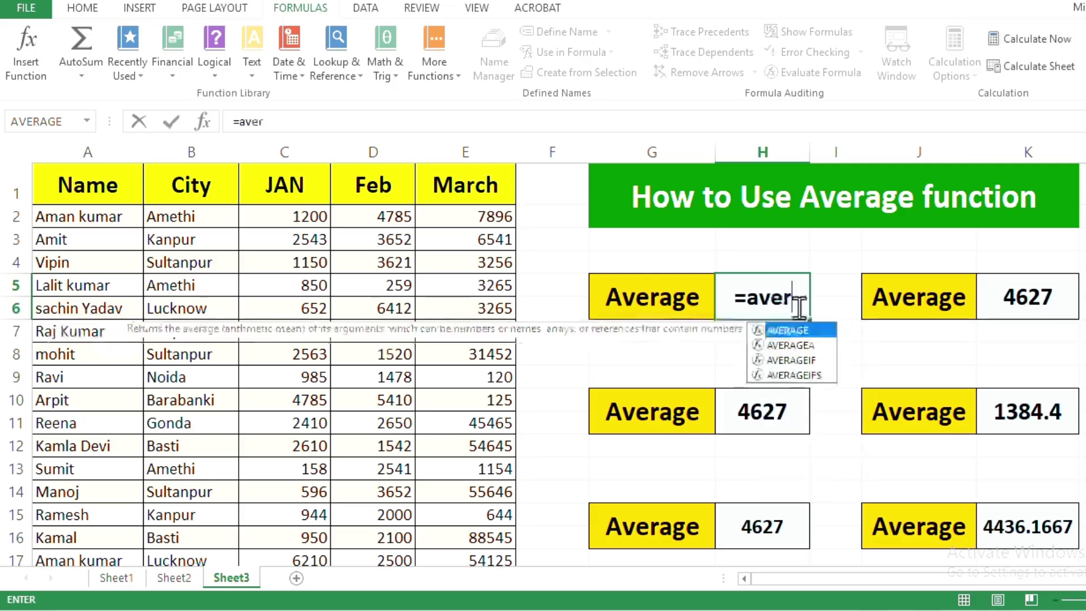
{"action": "key", "text": "Tab"}
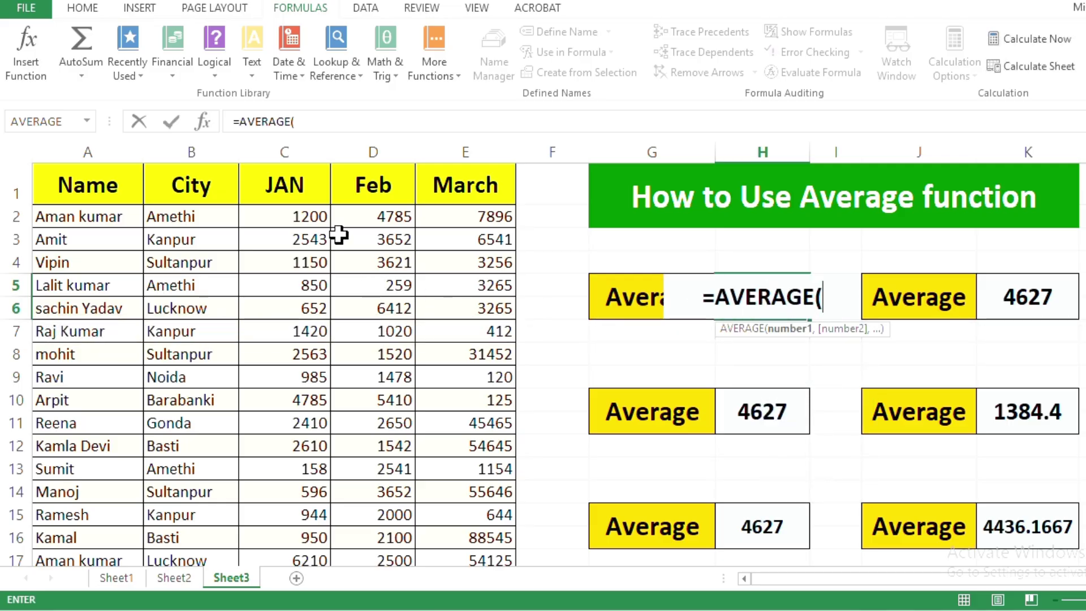
{"action": "left_click_drag", "start_coordinate": [310, 223], "coordinate": [495, 399]}
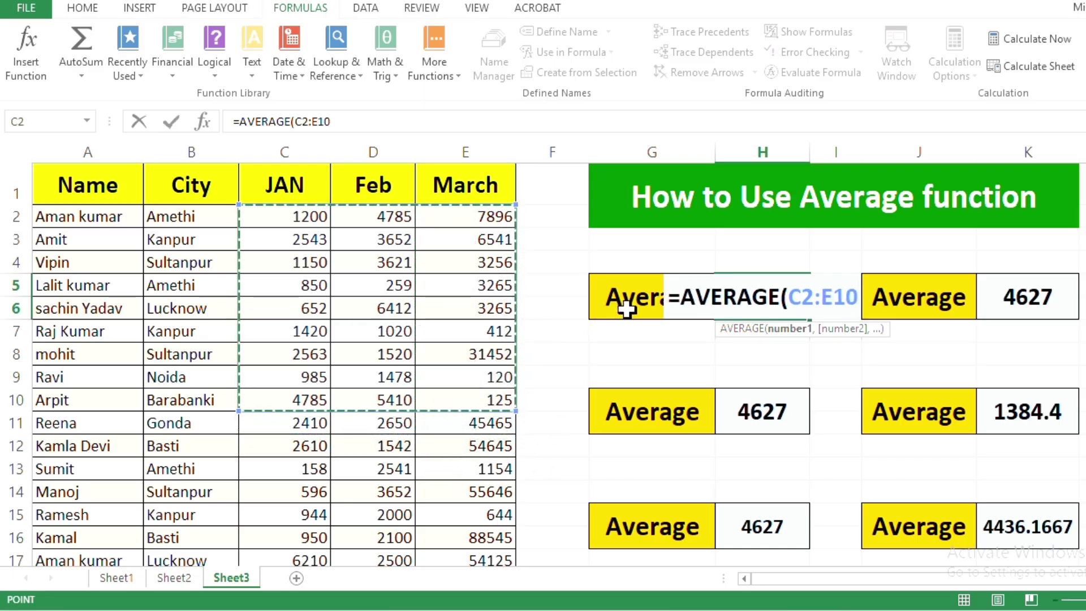
{"action": "type", "text": ")"}
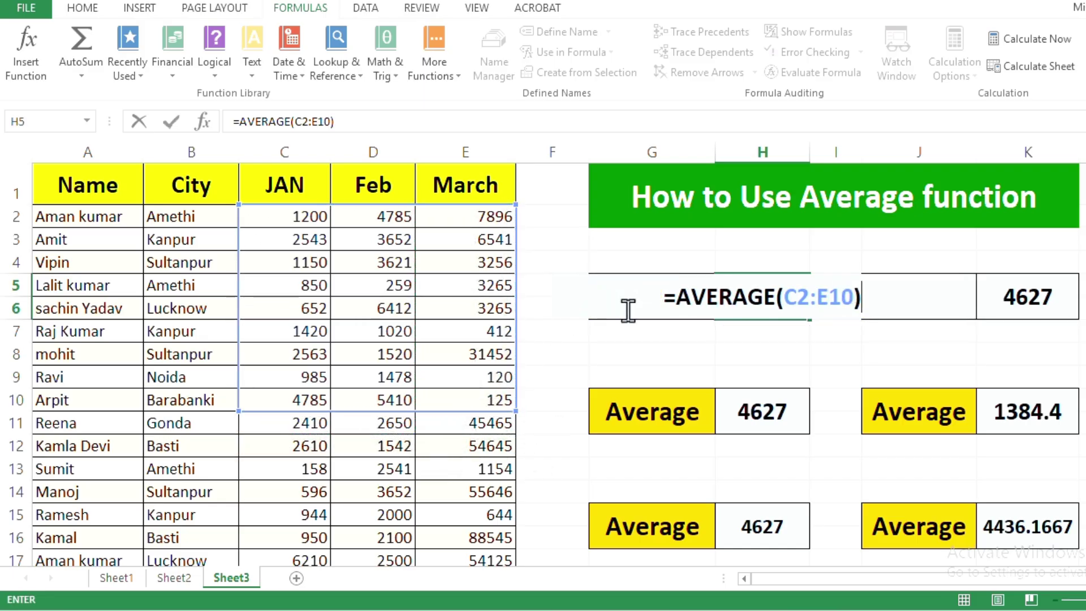
{"action": "key", "text": "Return"}
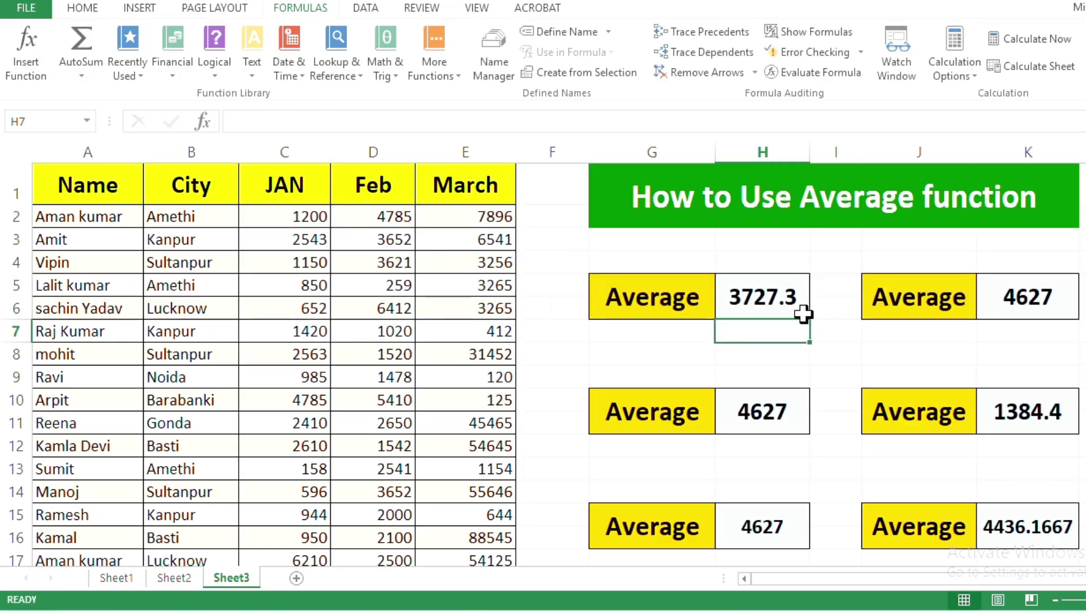
{"action": "left_click", "coordinate": [807, 371]}
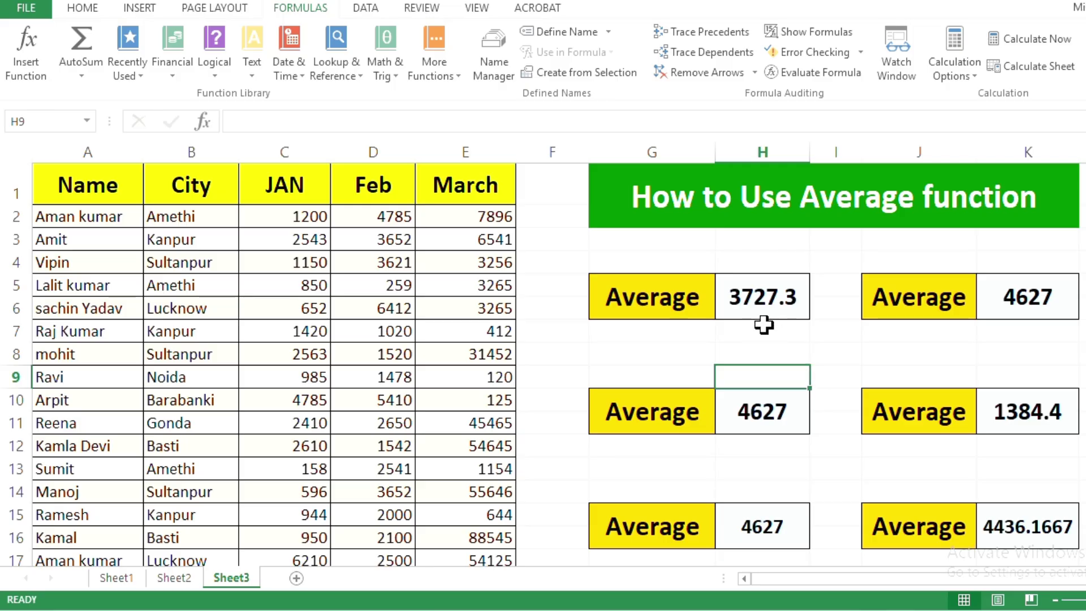
{"action": "scroll", "coordinate": [858, 337], "scroll_direction": "down", "scroll_amount": 1}
{"action": "scroll", "coordinate": [865, 296], "scroll_direction": "up", "scroll_amount": 1}
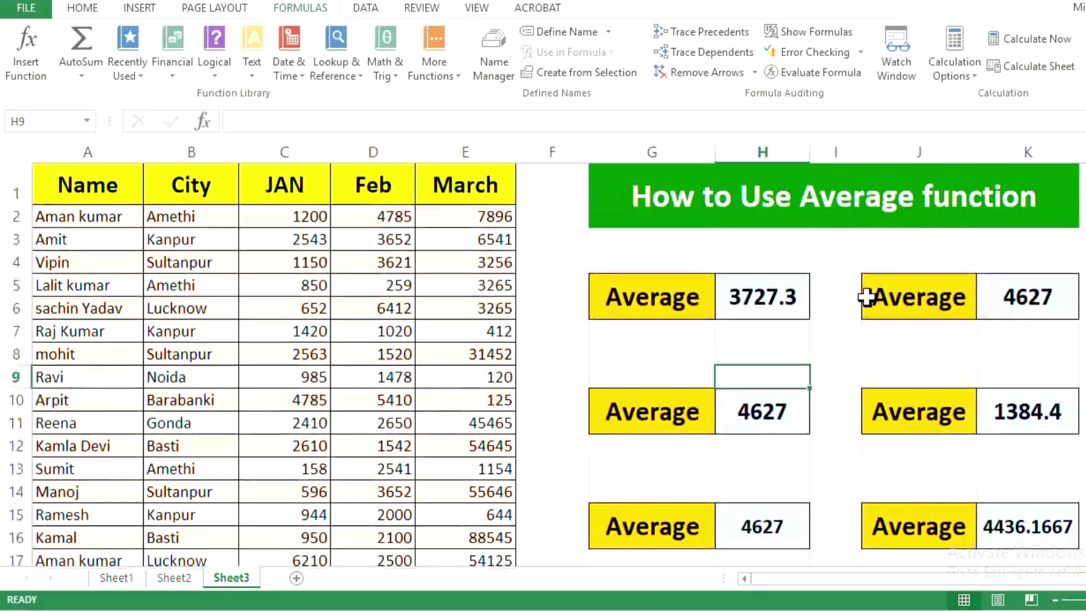